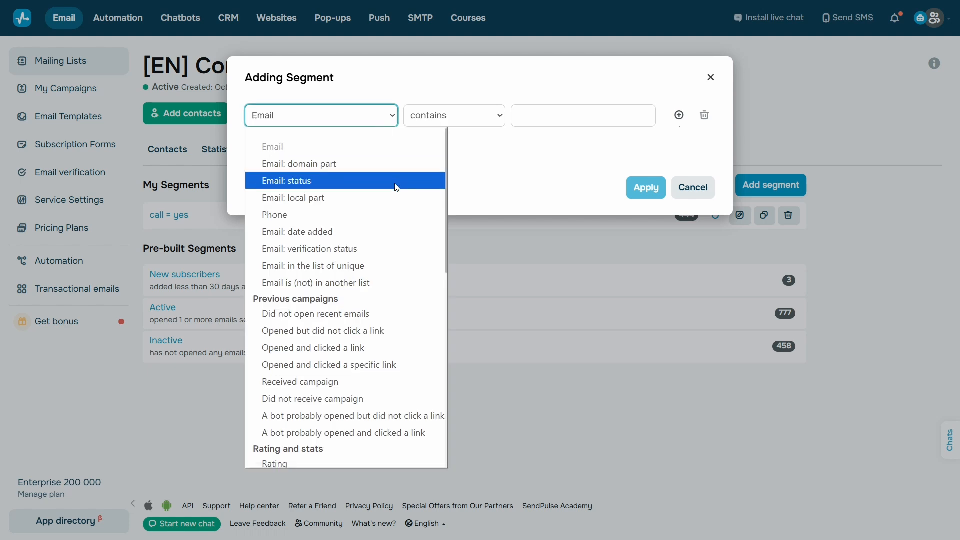
Step: Set the segment criterion to Received campaign, then switch it to Did not receive campaign
{"action": "scroll", "coordinate": [395, 184], "scroll_direction": "down", "scroll_amount": 3}
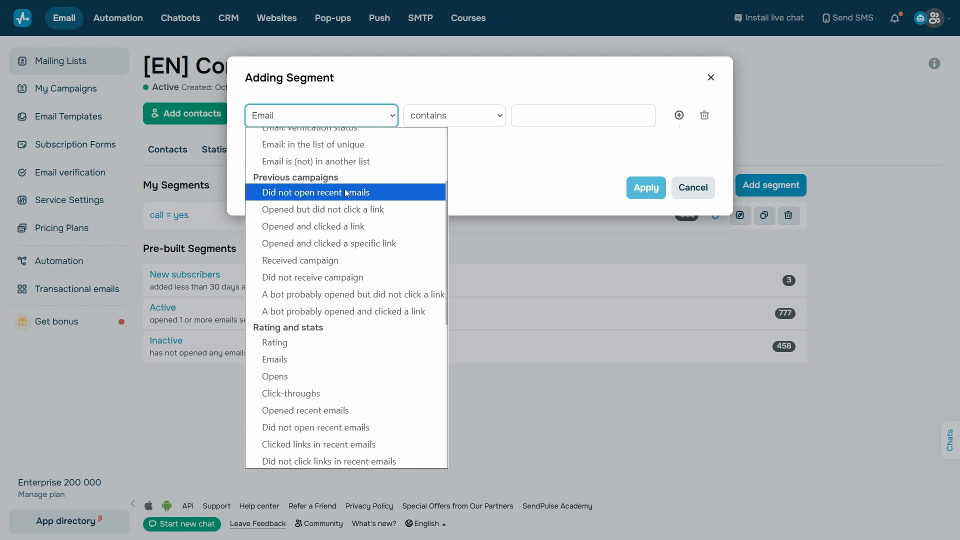
{"action": "left_click", "coordinate": [358, 257]}
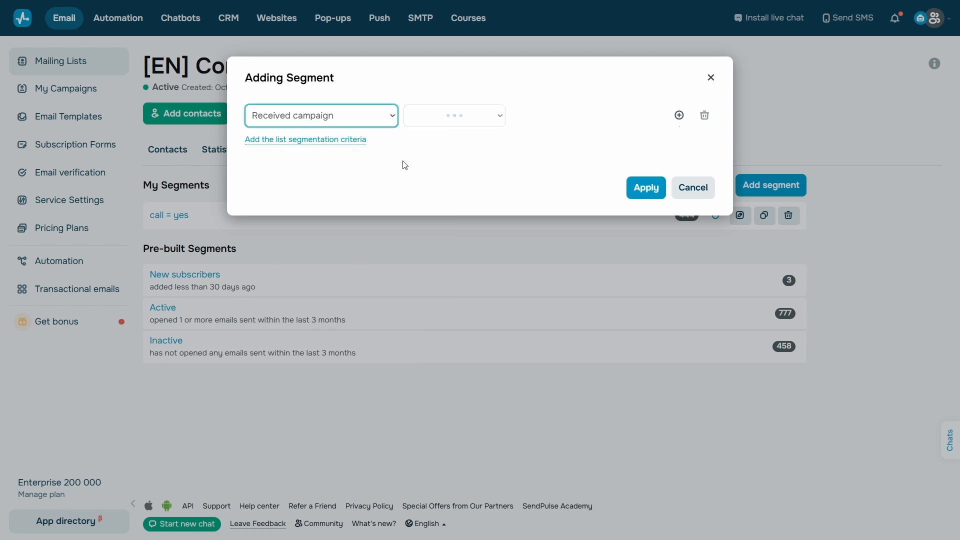
{"action": "left_click", "coordinate": [360, 115]}
{"action": "left_click", "coordinate": [312, 343]}
{"action": "left_click", "coordinate": [360, 115]}
{"action": "left_click", "coordinate": [394, 403]}
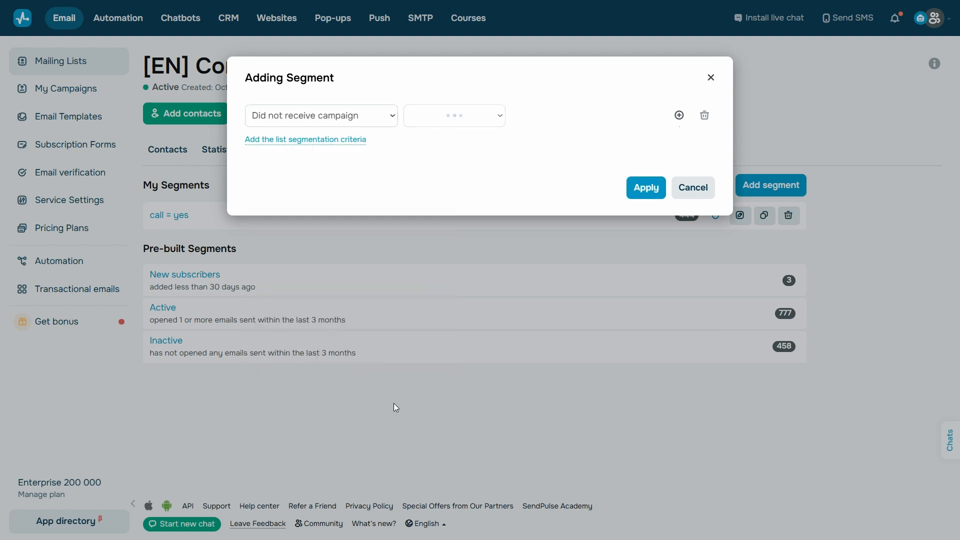
Step: Set the segment criterion to a Rating equal to four stars
{"action": "left_click", "coordinate": [360, 116]}
{"action": "left_click", "coordinate": [300, 216]}
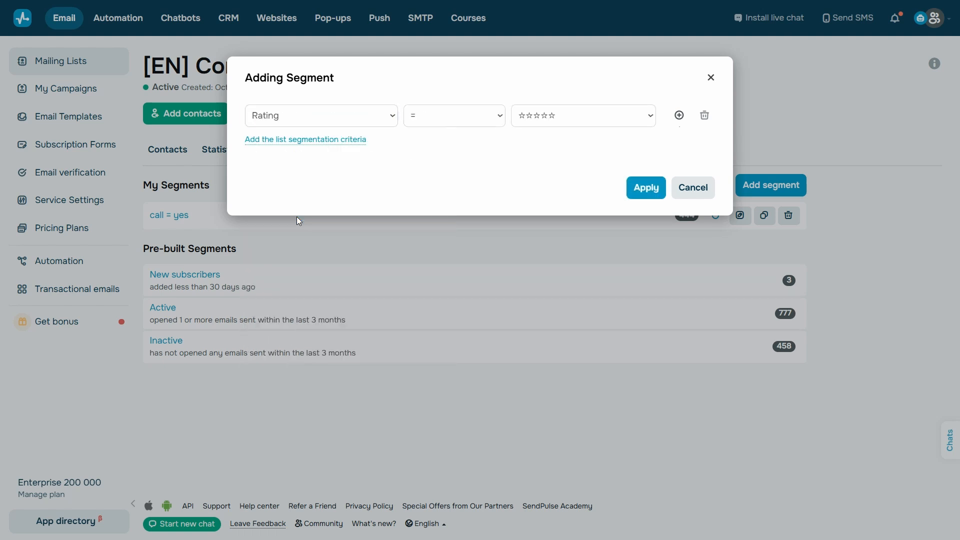
{"action": "left_click", "coordinate": [465, 116]}
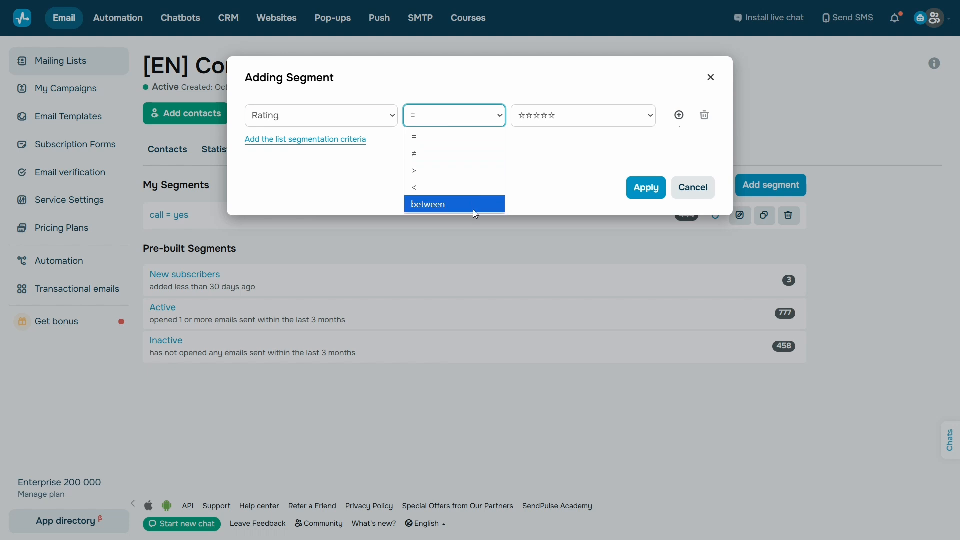
{"action": "left_click", "coordinate": [486, 121]}
{"action": "left_click", "coordinate": [628, 121]}
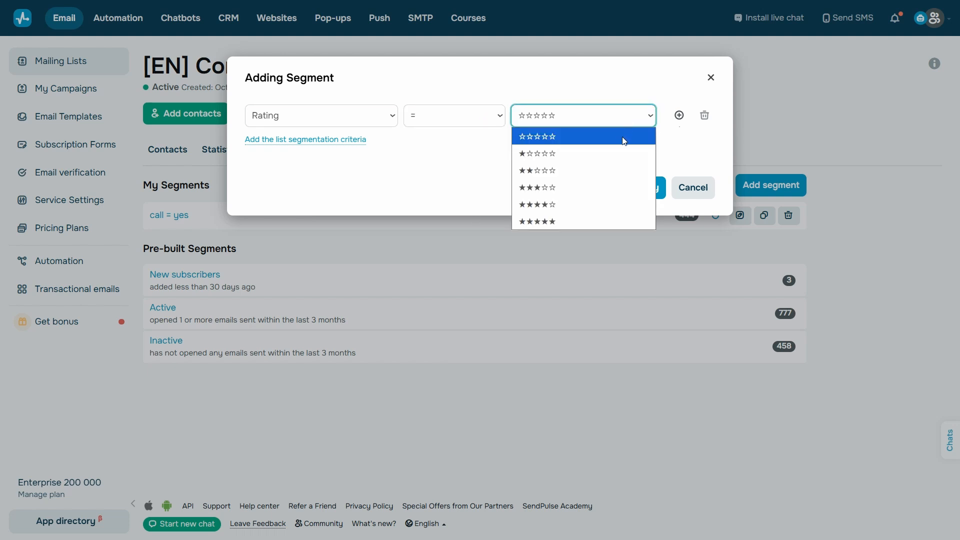
{"action": "left_click", "coordinate": [618, 205]}
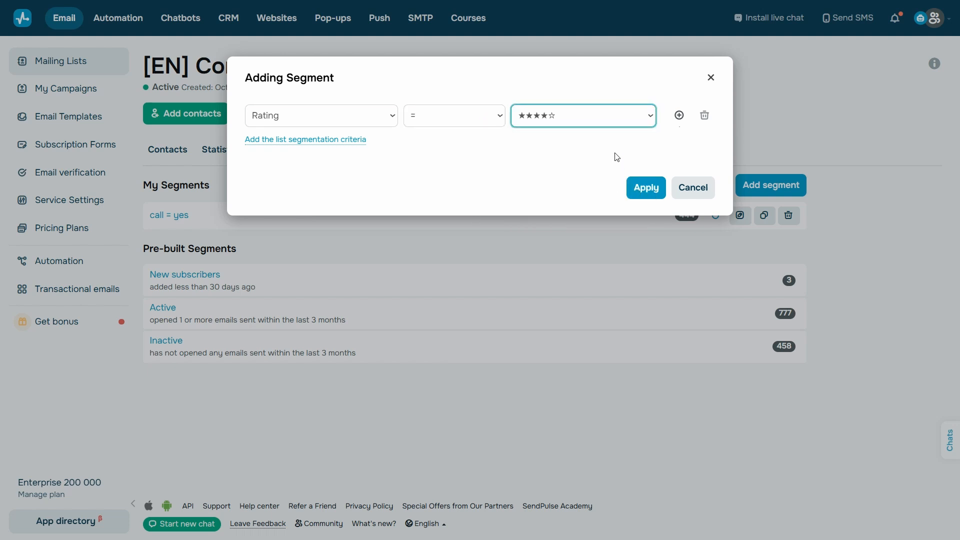
Step: Set the segment criterion to Opened emails from/till date, after 2025-11-01
{"action": "left_click", "coordinate": [350, 116]}
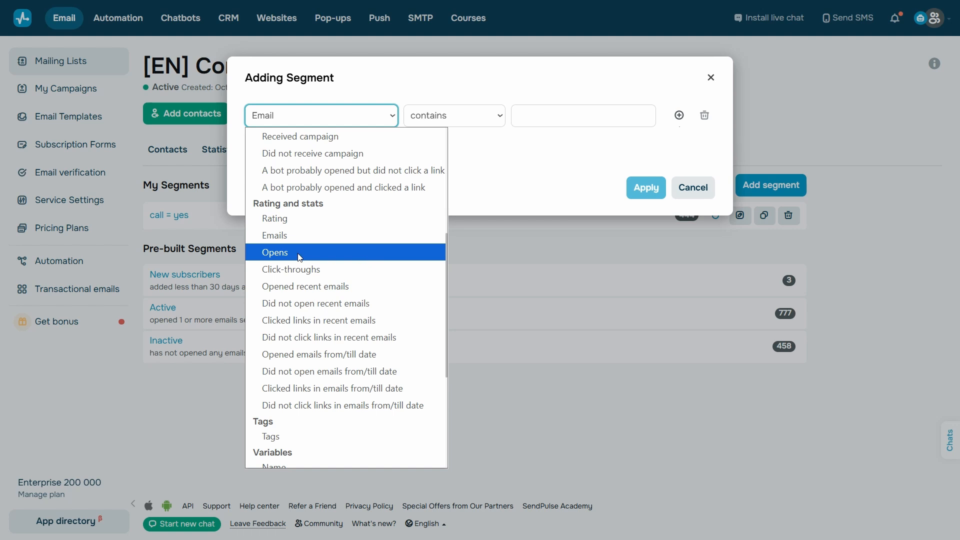
{"action": "left_click", "coordinate": [300, 258]}
{"action": "left_click", "coordinate": [300, 322]}
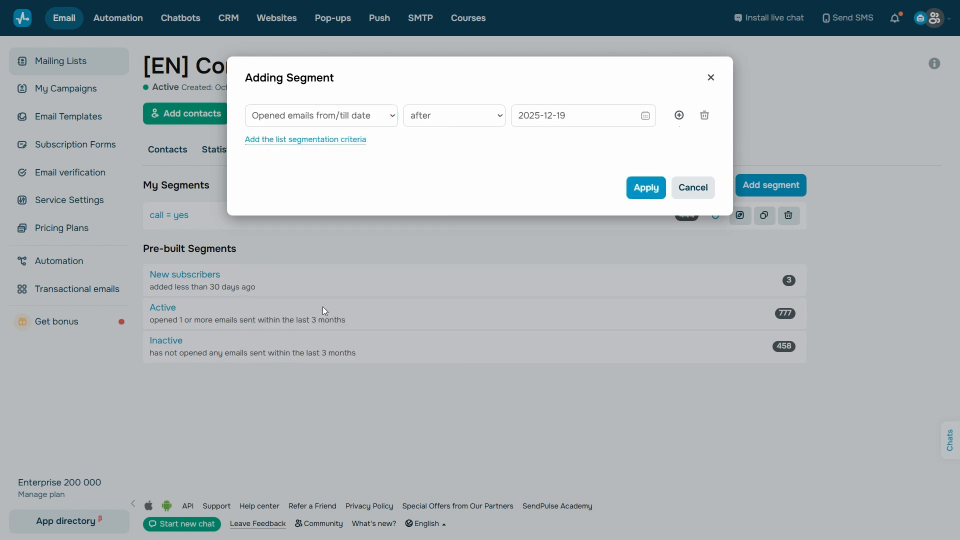
{"action": "left_click", "coordinate": [475, 123]}
{"action": "left_click", "coordinate": [472, 136]}
{"action": "left_click", "coordinate": [595, 118]}
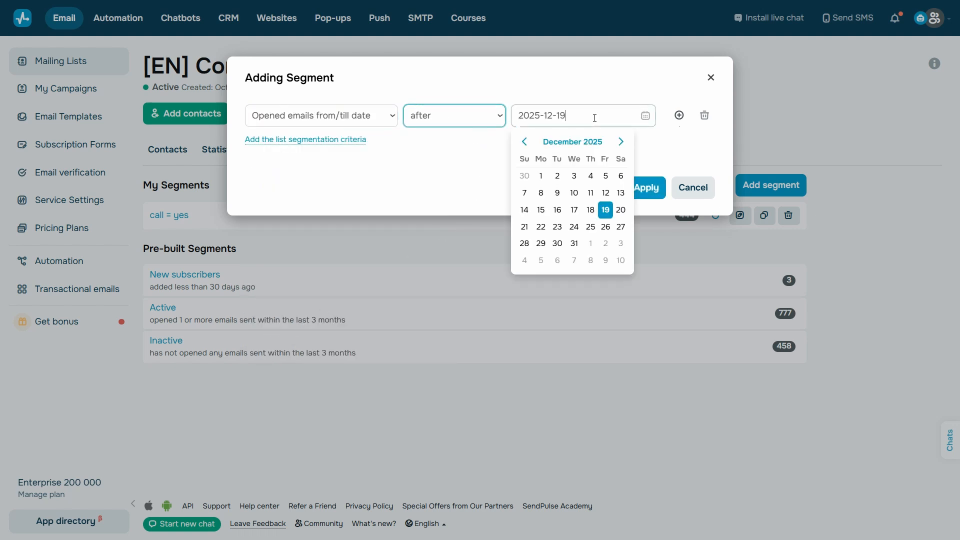
{"action": "left_click", "coordinate": [474, 168]}
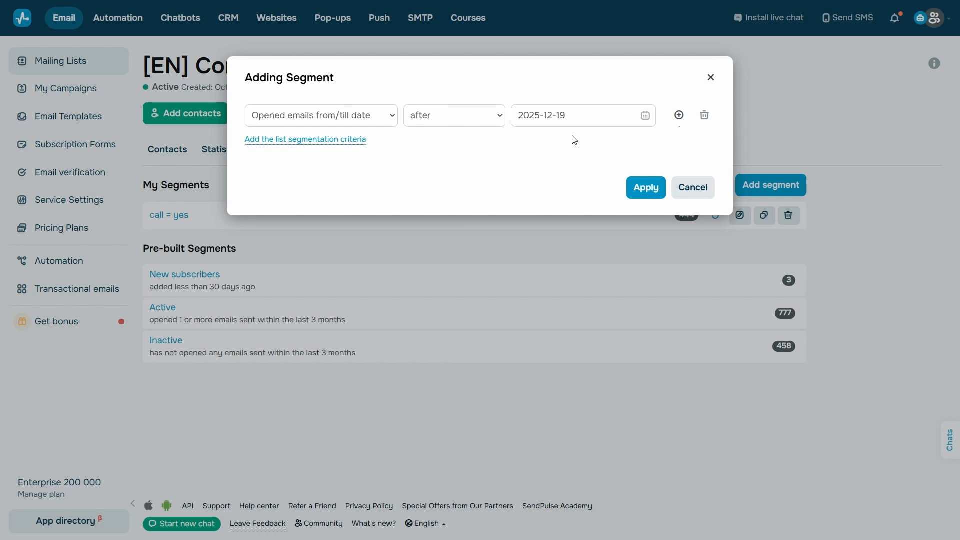
{"action": "left_click", "coordinate": [615, 116]}
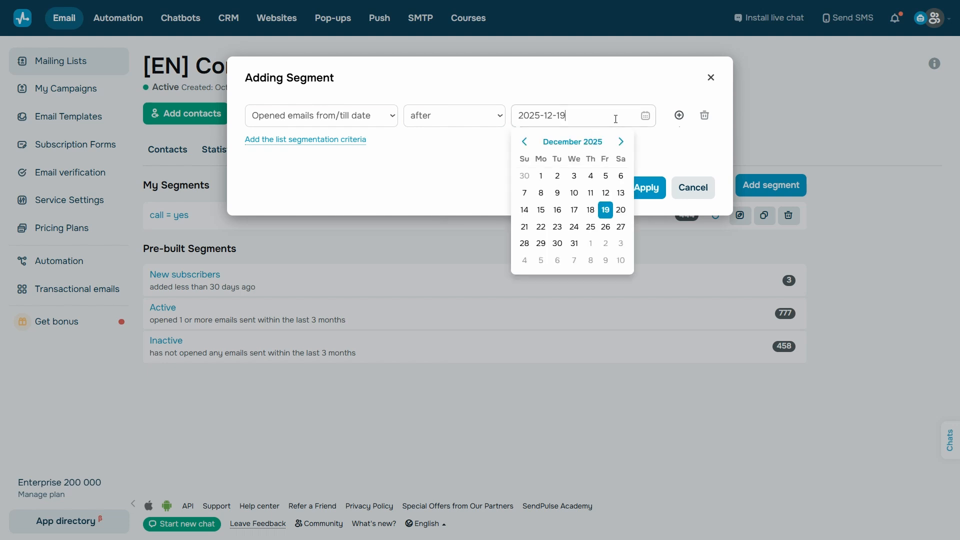
{"action": "left_click", "coordinate": [526, 143]}
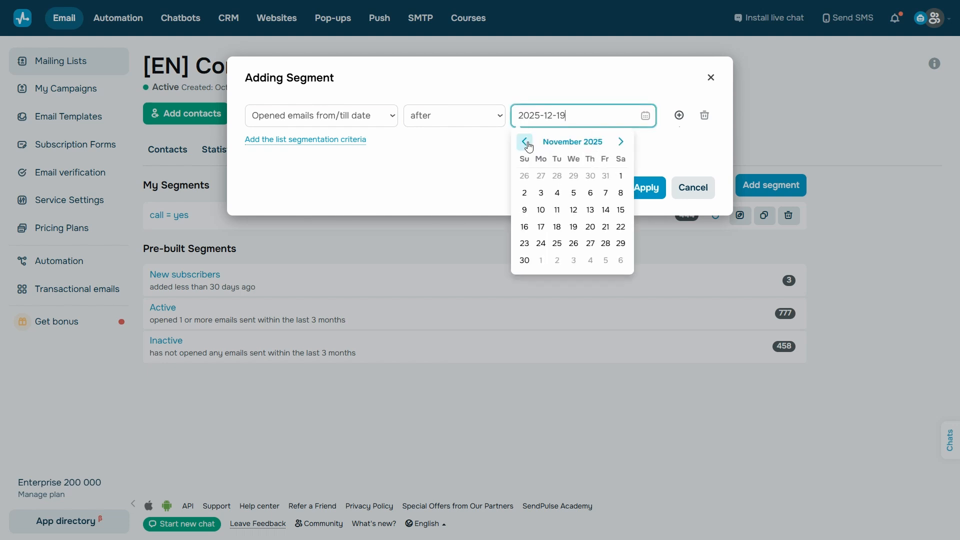
{"action": "left_click", "coordinate": [622, 177]}
Step: Add a second date condition, before 2025-12-19, and combine it with the first date condition using "and"
{"action": "left_click", "coordinate": [679, 115]}
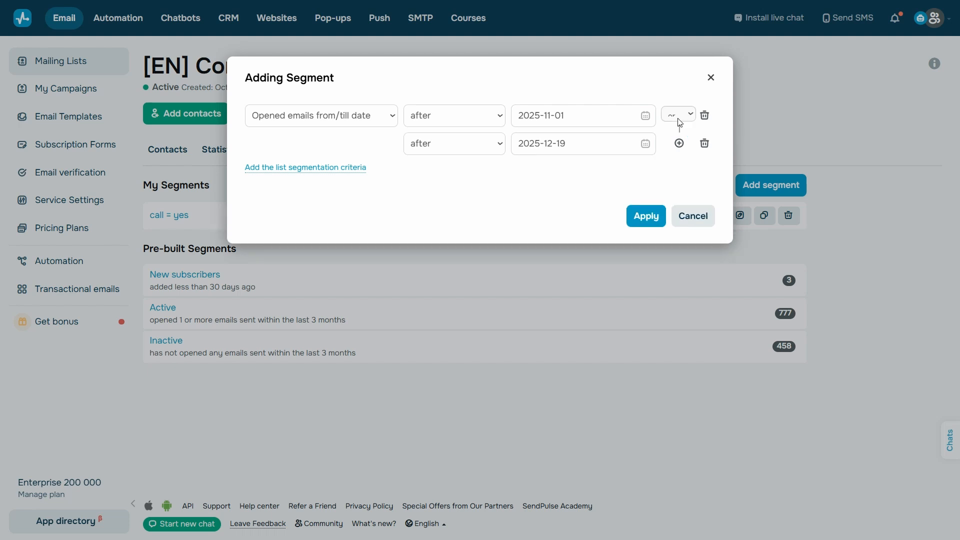
{"action": "left_click", "coordinate": [490, 150]}
{"action": "left_click", "coordinate": [478, 180]}
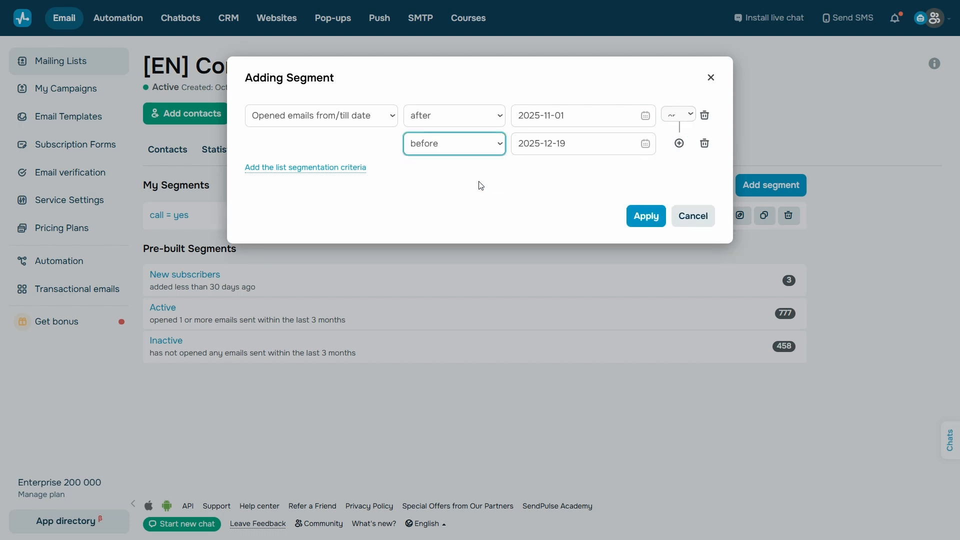
{"action": "left_click", "coordinate": [612, 168]}
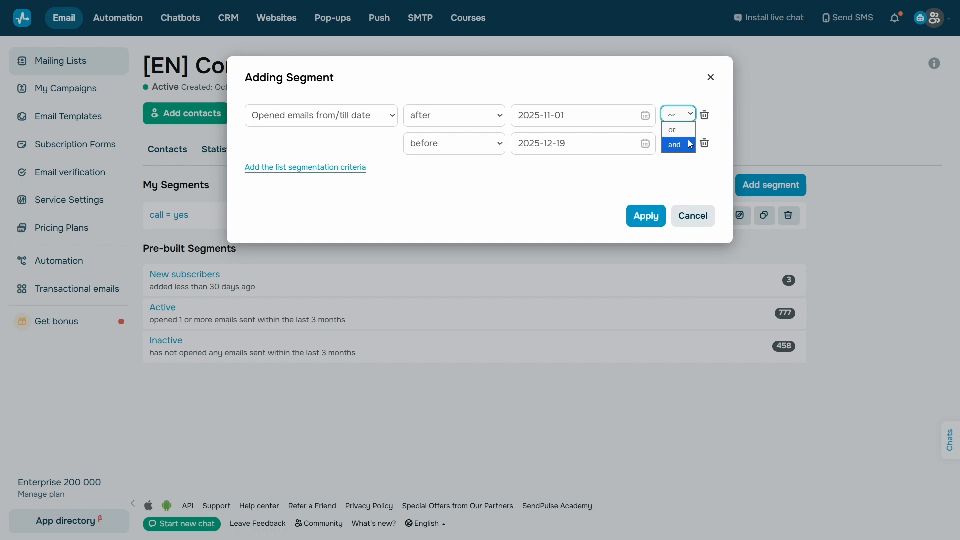
{"action": "left_click", "coordinate": [690, 147]}
{"action": "left_click", "coordinate": [681, 175]}
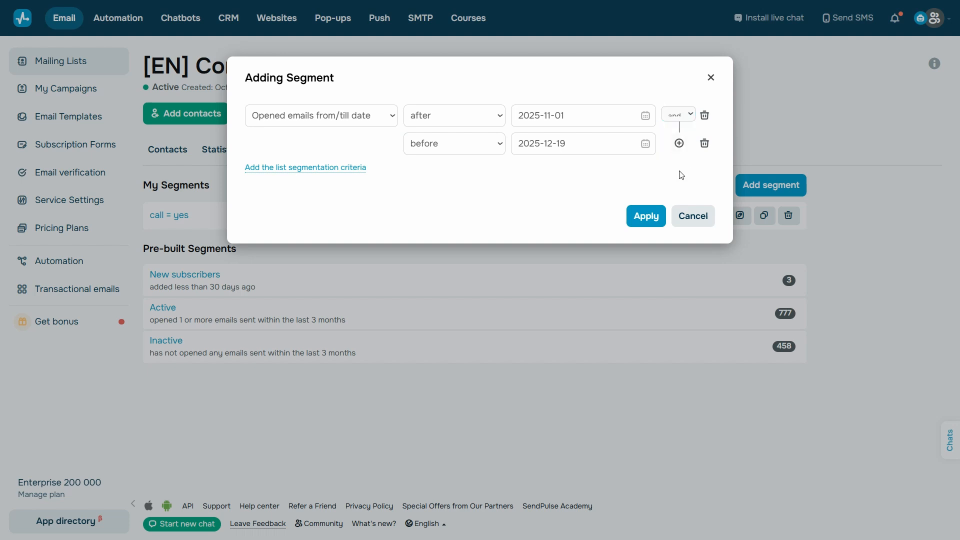
Step: Add a second segmentation criterion, Opened recent emails greater than 3, below the date range
{"action": "left_click", "coordinate": [328, 168]}
{"action": "left_click", "coordinate": [369, 225]}
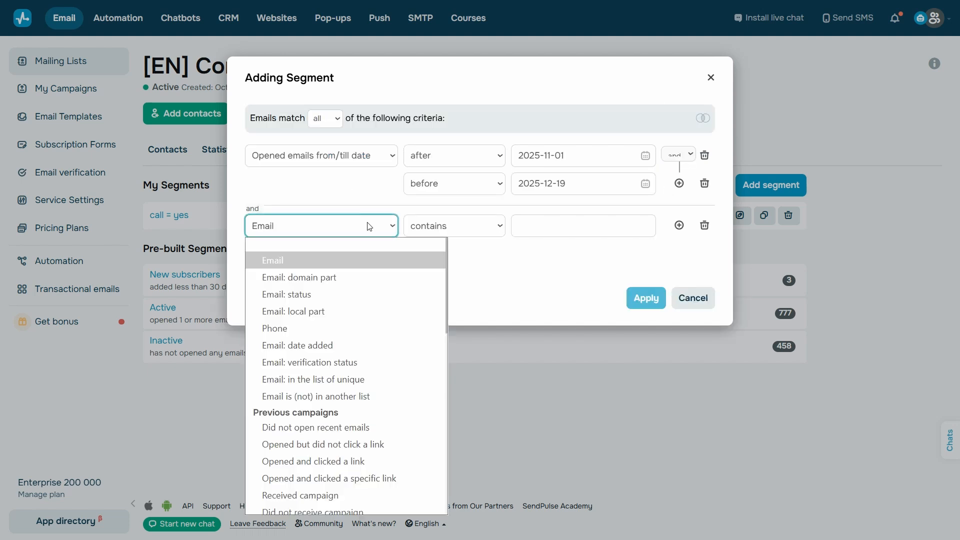
{"action": "scroll", "coordinate": [414, 348], "scroll_direction": "down", "scroll_amount": 5}
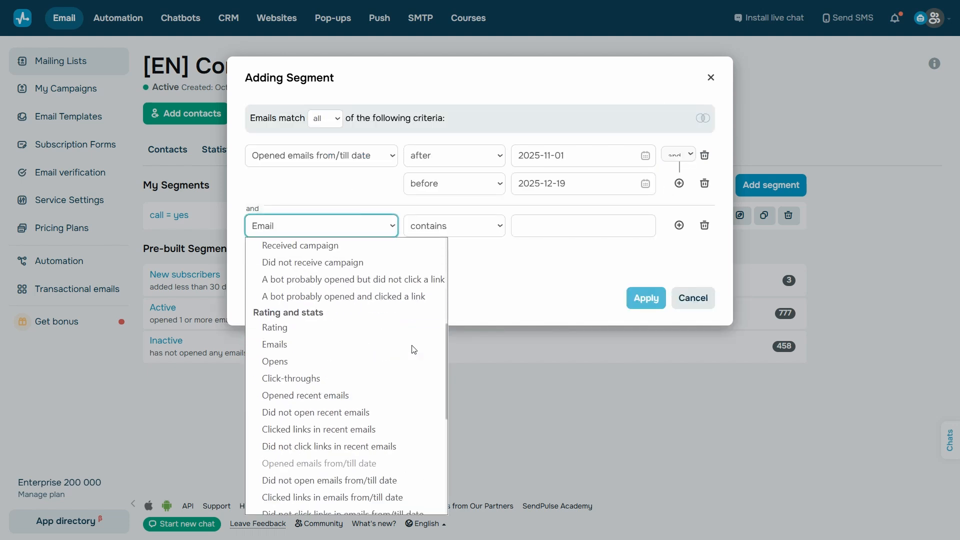
{"action": "left_click", "coordinate": [366, 395]}
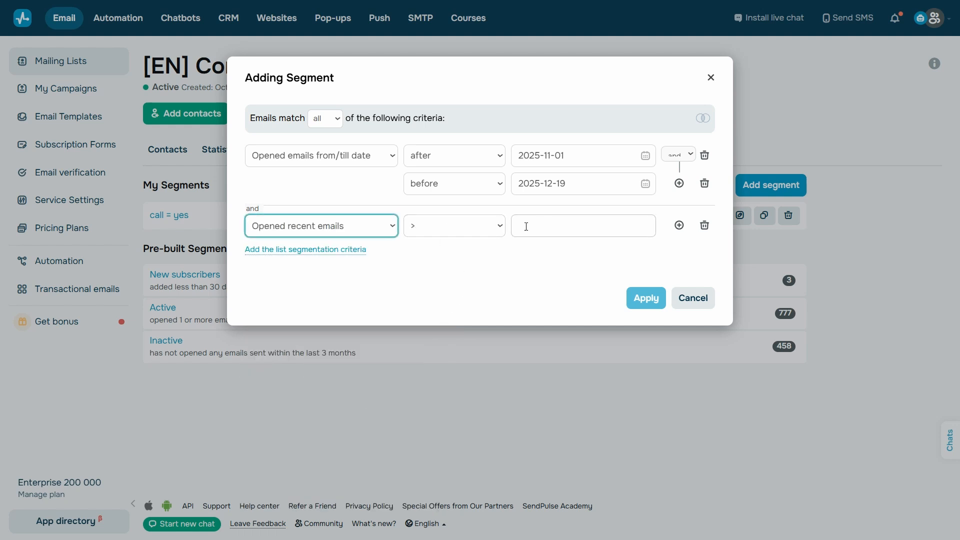
{"action": "left_click", "coordinate": [542, 229]}
{"action": "type", "text": "3"}
{"action": "left_click", "coordinate": [518, 262]}
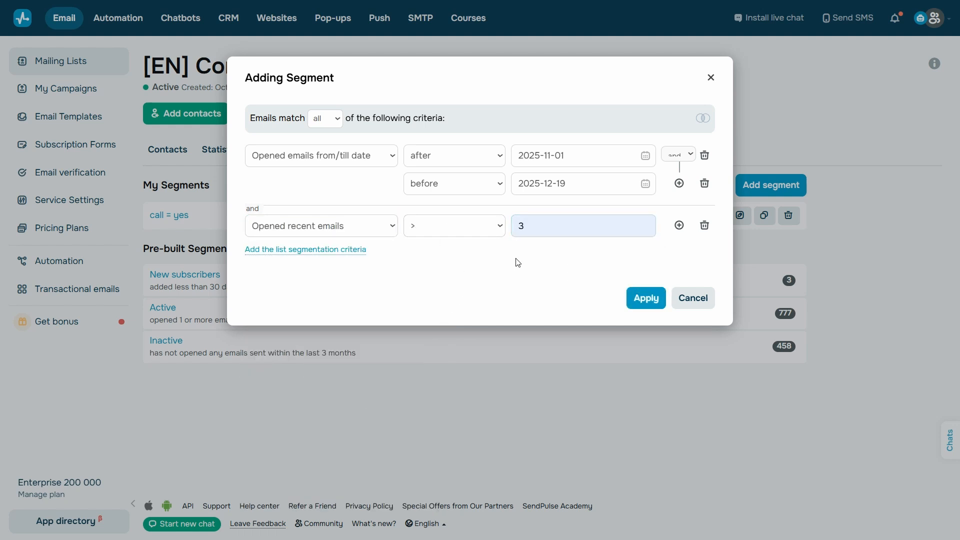
{"action": "left_click", "coordinate": [339, 124]}
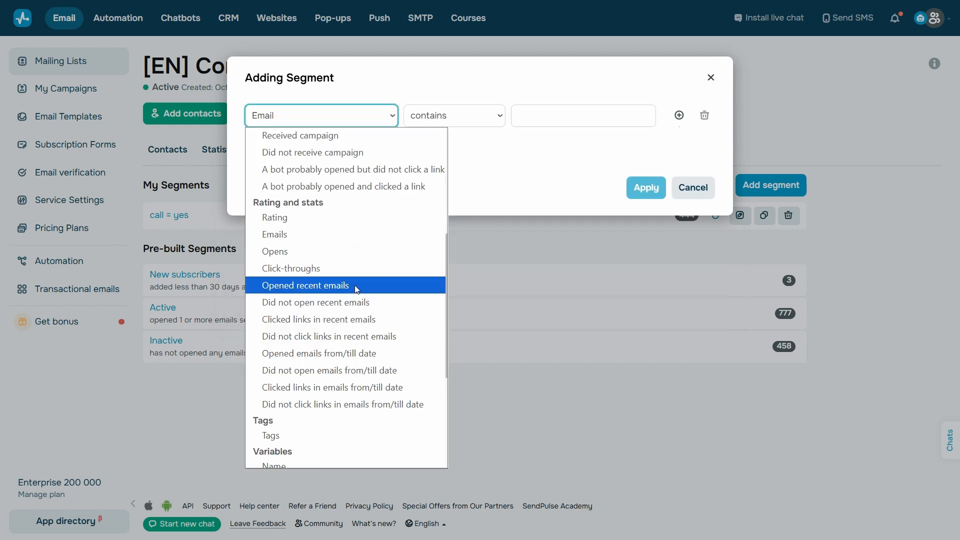
Step: In the blank segment, set the first criterion to Opened recent emails greater than 3
{"action": "left_click", "coordinate": [356, 285]}
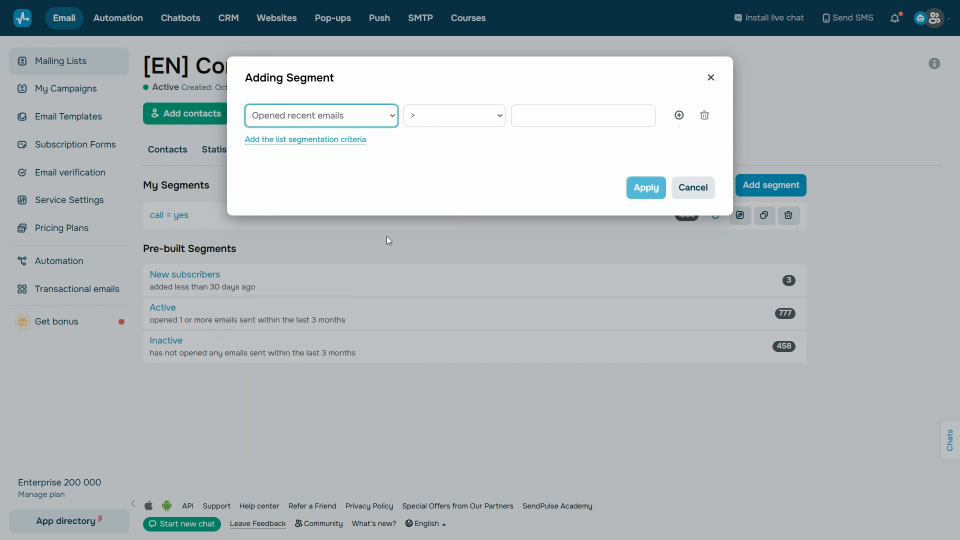
{"action": "left_click", "coordinate": [522, 119]}
{"action": "type", "text": "3"}
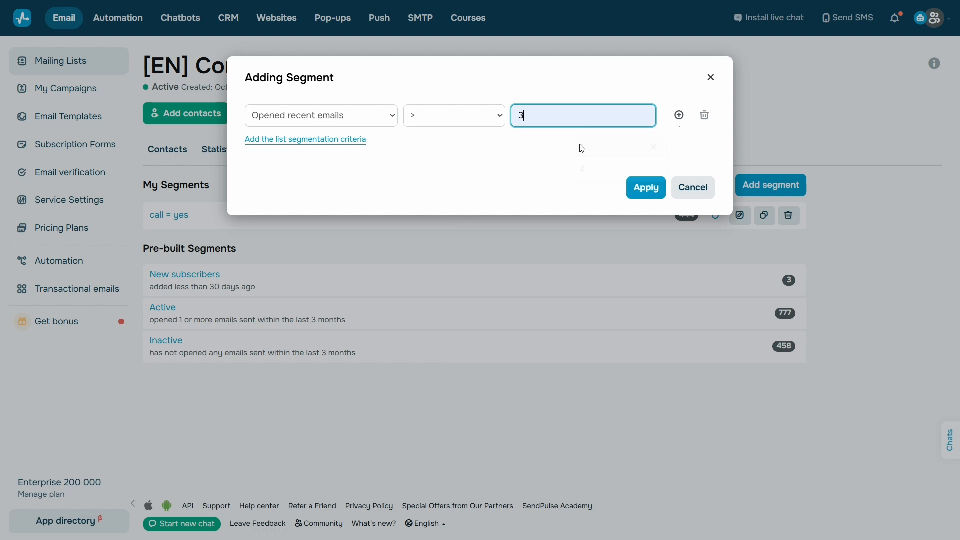
Step: Add a second segmentation criterion based on Rating and open its star values
{"action": "left_click", "coordinate": [349, 148]}
{"action": "left_click", "coordinate": [355, 205]}
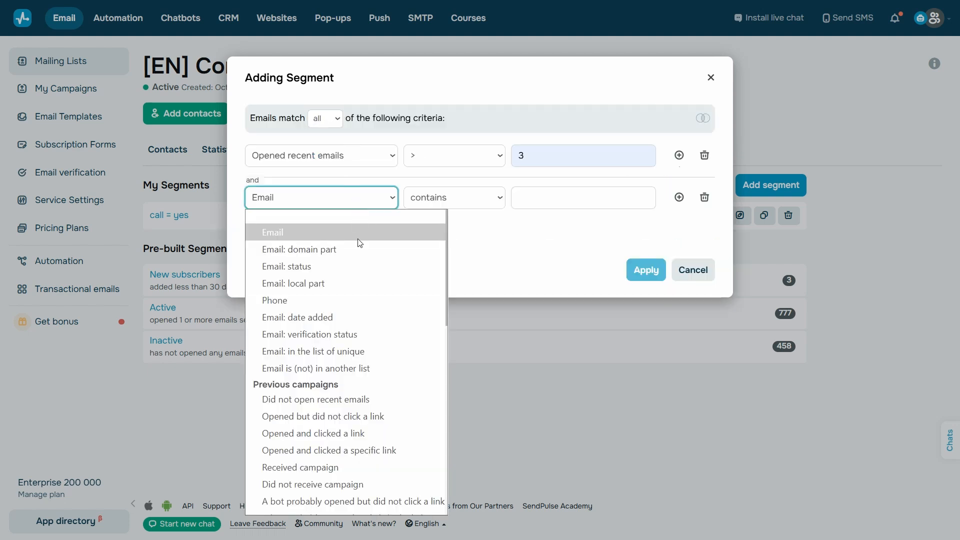
{"action": "scroll", "coordinate": [360, 245], "scroll_direction": "down", "scroll_amount": 5}
{"action": "left_click", "coordinate": [332, 299]}
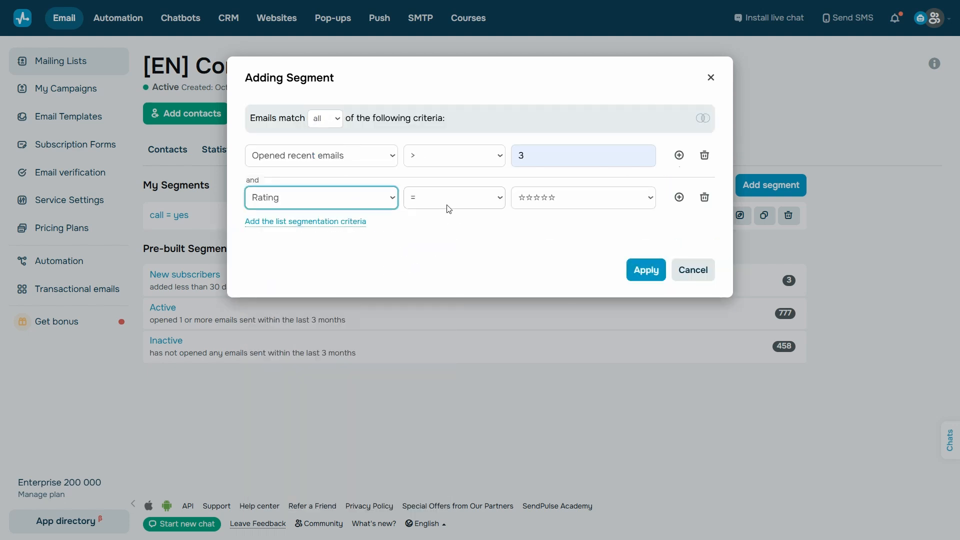
{"action": "left_click", "coordinate": [545, 205]}
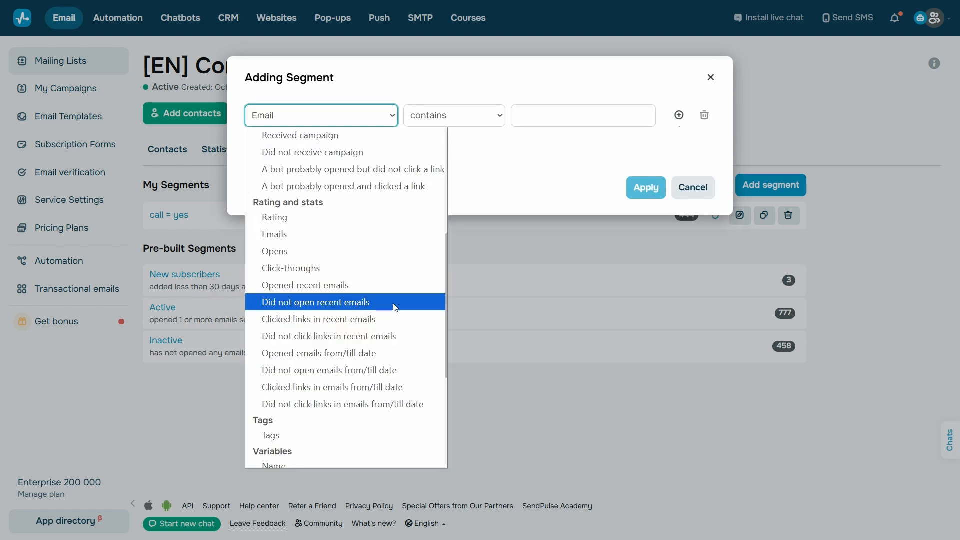
Step: In the blank segment, set the first criterion to Did not open recent emails greater than 5
{"action": "left_click", "coordinate": [390, 303]}
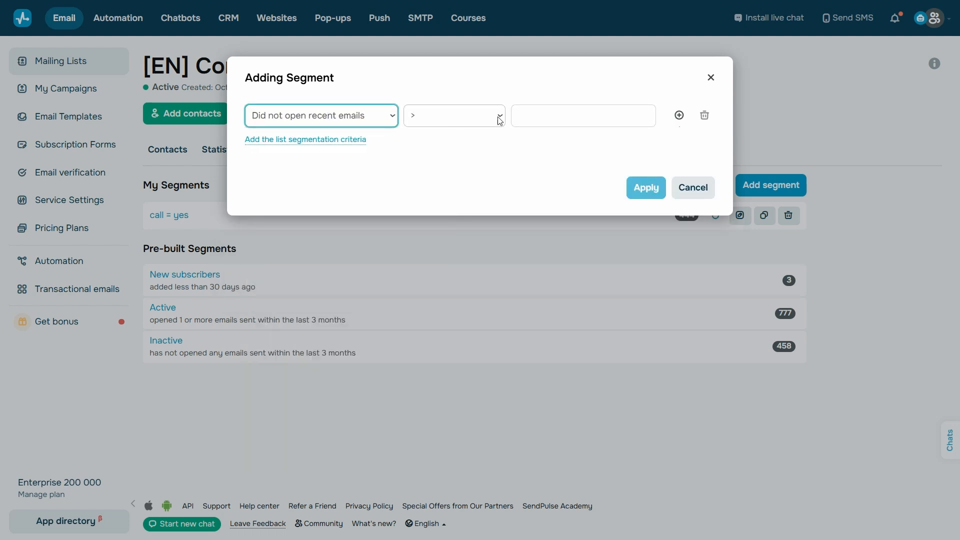
{"action": "left_click", "coordinate": [520, 116]}
{"action": "type", "text": "5"}
{"action": "left_click", "coordinate": [441, 186]}
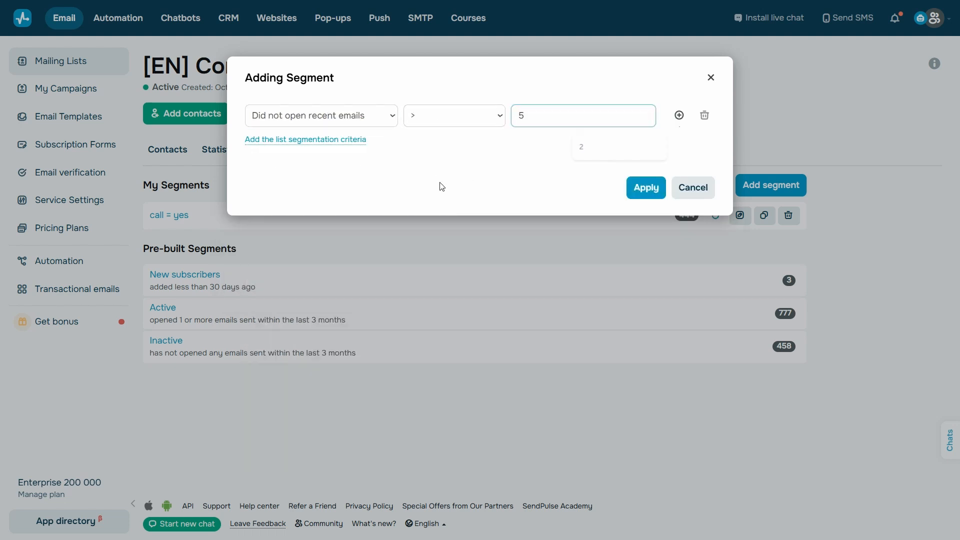
Step: Add a second criterion, Did not open emails from/till date, with the condition before and pick a December 2025 date
{"action": "left_click", "coordinate": [288, 140]}
{"action": "left_click", "coordinate": [328, 197]}
{"action": "scroll", "coordinate": [377, 300], "scroll_direction": "down", "scroll_amount": 5}
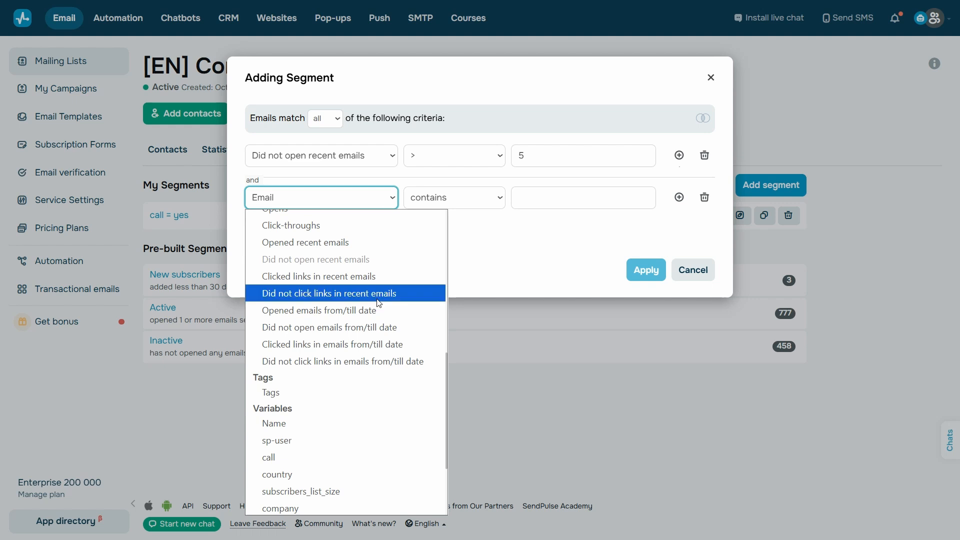
{"action": "left_click", "coordinate": [375, 328]}
{"action": "left_click", "coordinate": [454, 198]}
{"action": "left_click", "coordinate": [425, 233]}
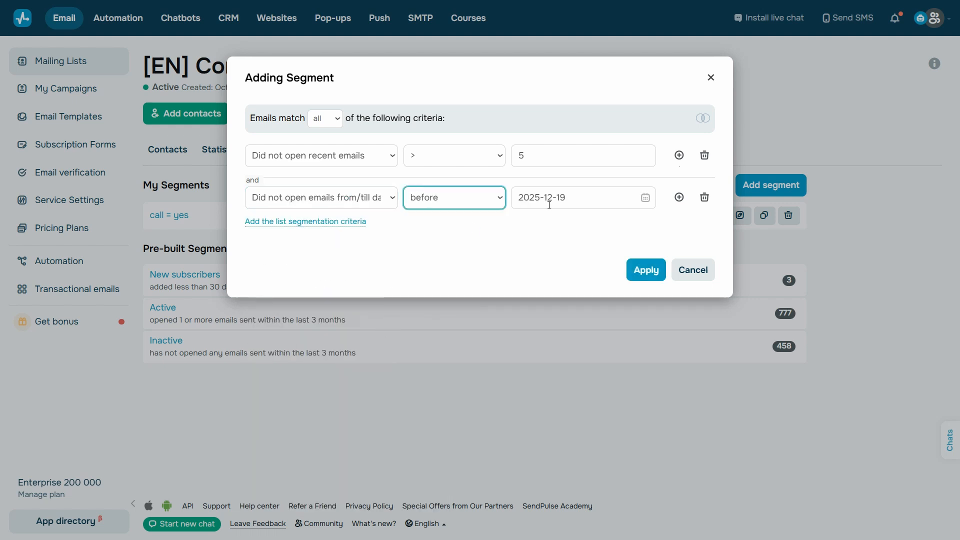
{"action": "left_click", "coordinate": [649, 200]}
{"action": "left_click", "coordinate": [545, 287]}
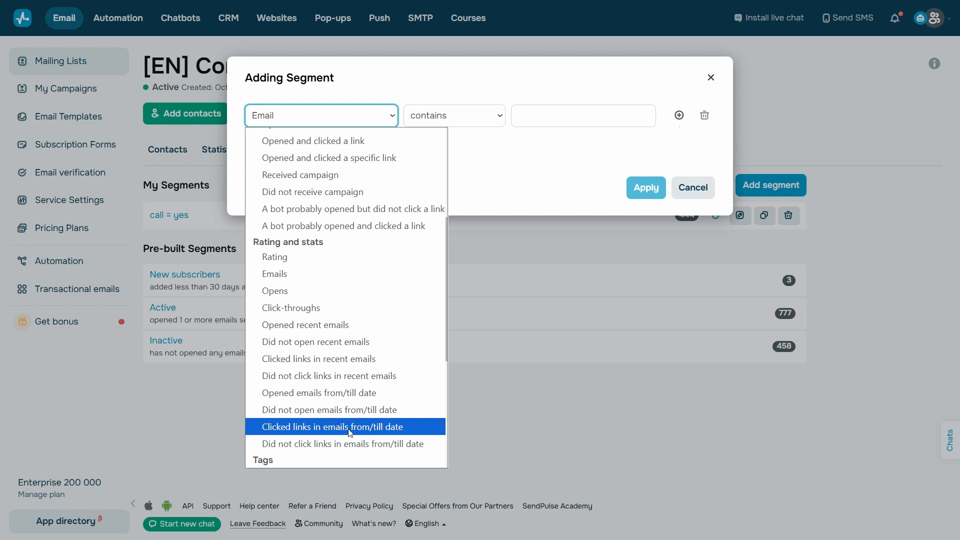
Step: In the blank segment, set the criterion to Clicked links in emails from/till date, after 2025-12-01
{"action": "left_click", "coordinate": [405, 428]}
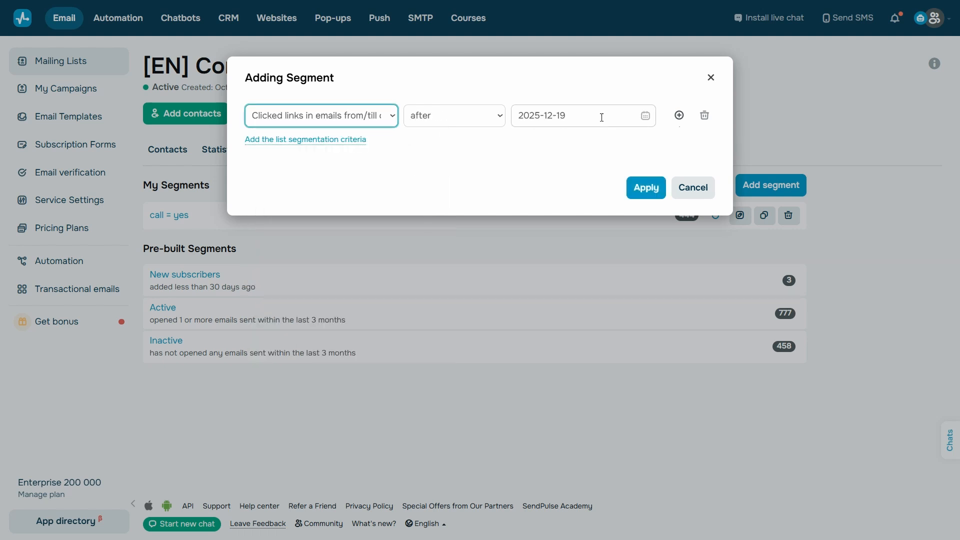
{"action": "left_click", "coordinate": [646, 116]}
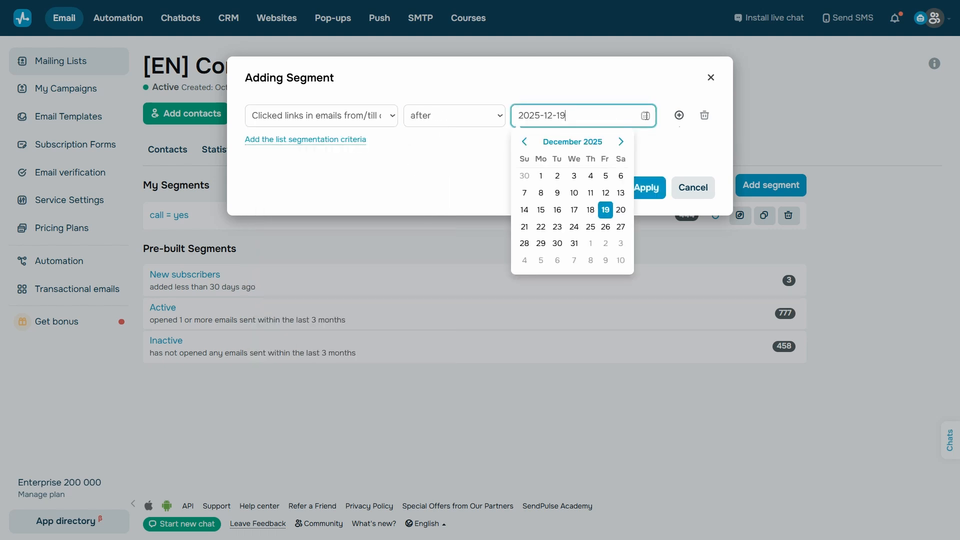
{"action": "left_click", "coordinate": [541, 176]}
Step: Add a second segmentation criterion, Did not open emails from/till date
{"action": "left_click", "coordinate": [302, 141]}
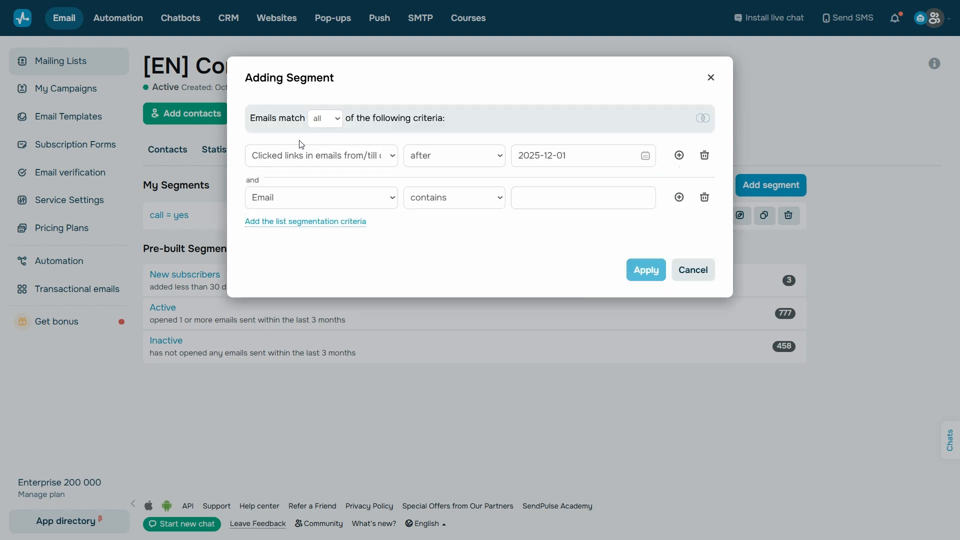
{"action": "left_click", "coordinate": [382, 200]}
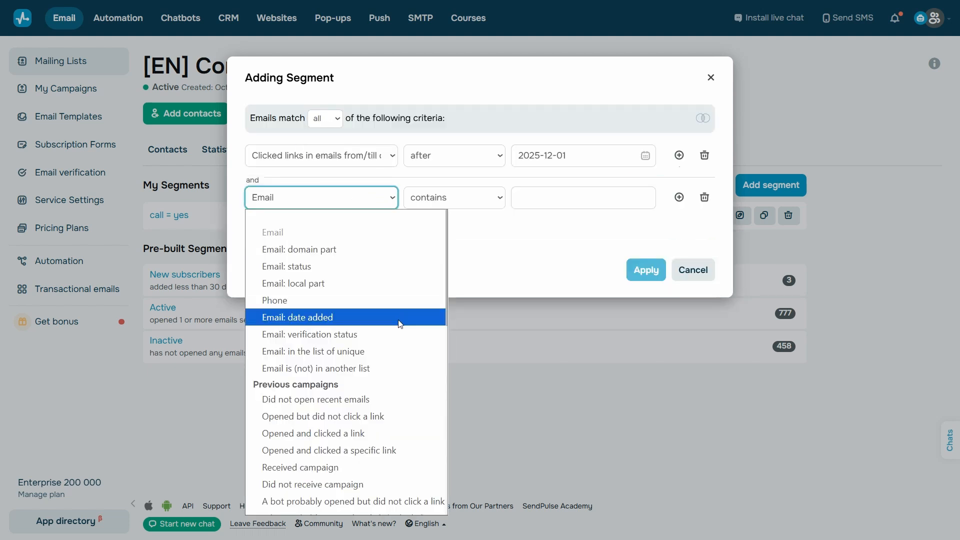
{"action": "scroll", "coordinate": [400, 320], "scroll_direction": "down", "scroll_amount": 5}
{"action": "scroll", "coordinate": [400, 324], "scroll_direction": "down", "scroll_amount": 3}
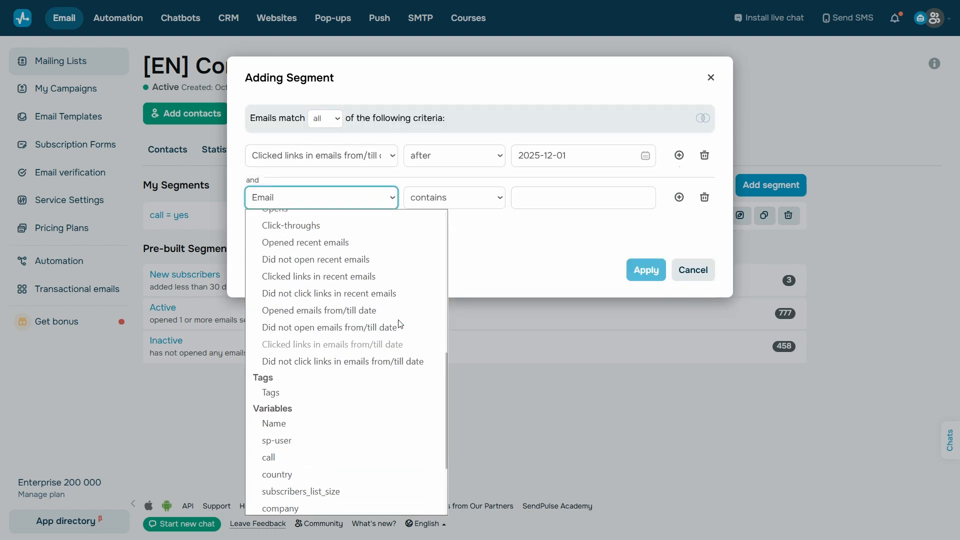
{"action": "scroll", "coordinate": [400, 324], "scroll_direction": "up", "scroll_amount": 3}
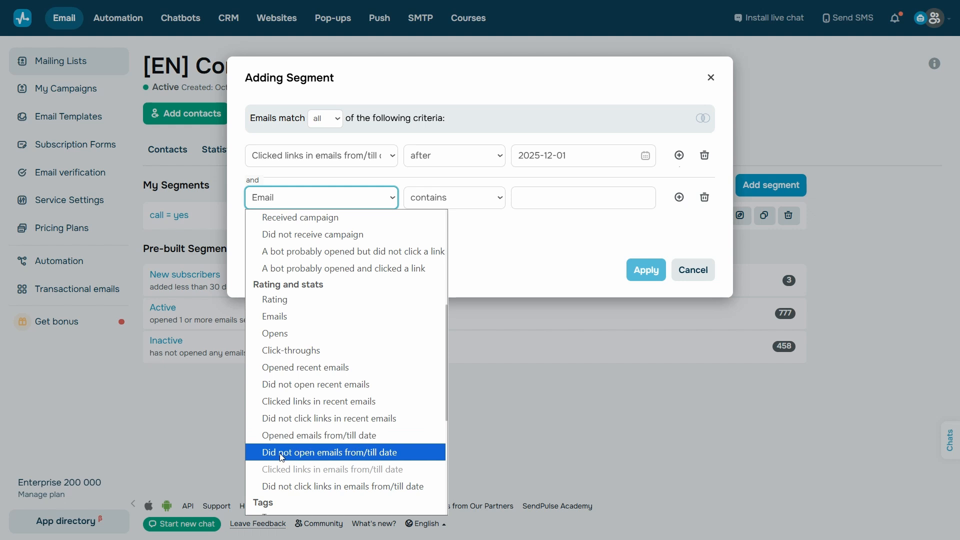
{"action": "left_click", "coordinate": [393, 453]}
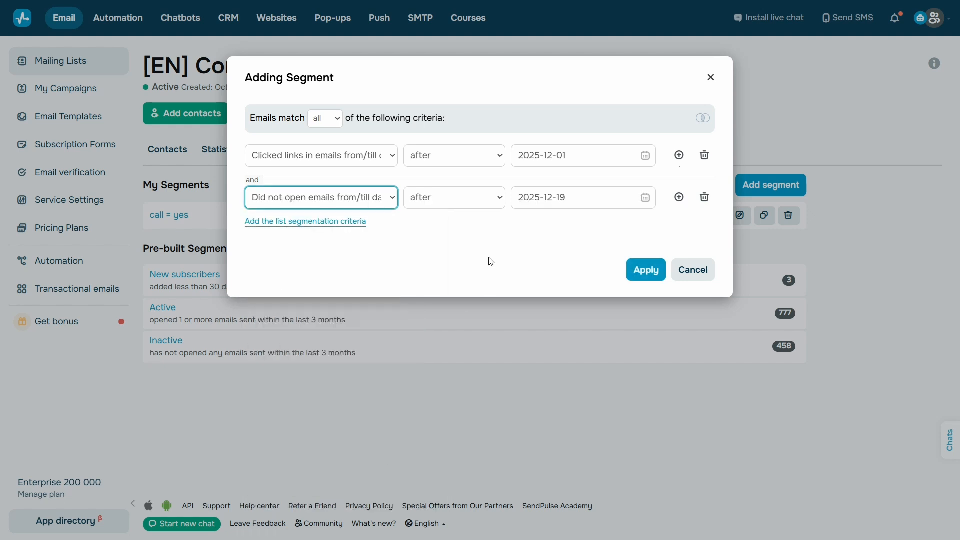
Step: Set the date of the Did not open emails criterion to September 1, 2025
{"action": "left_click", "coordinate": [643, 199]}
{"action": "left_click", "coordinate": [526, 226]}
{"action": "left_click", "coordinate": [526, 226]}
{"action": "left_click", "coordinate": [527, 228]}
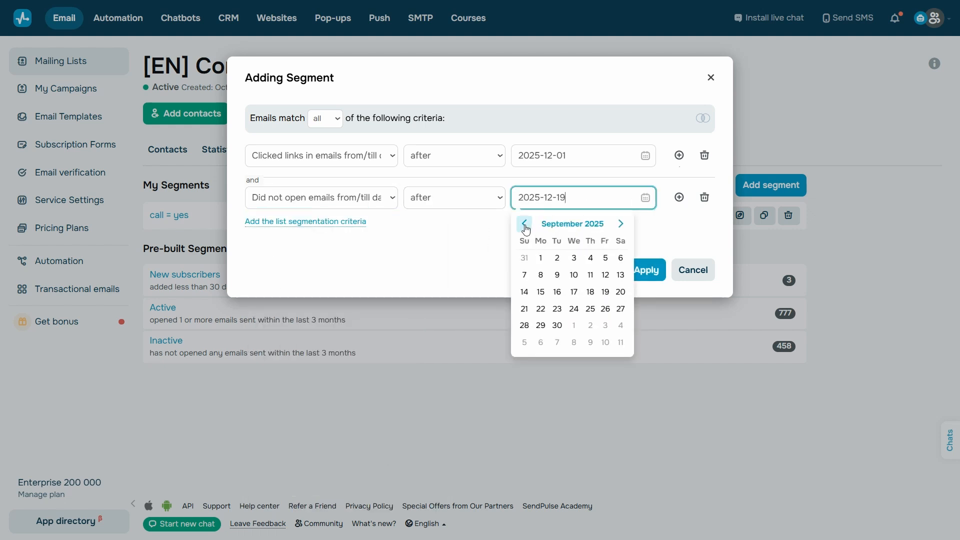
{"action": "left_click", "coordinate": [541, 258]}
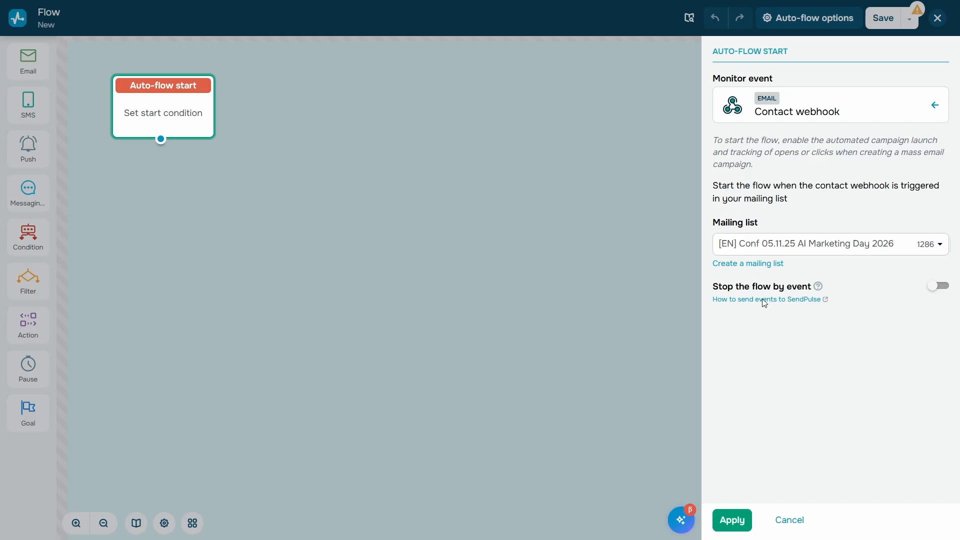
Step: Apply the Contact webhook start condition and add a connected action that assigns the deal-seeker tag to the subscriber
{"action": "left_click", "coordinate": [732, 520]}
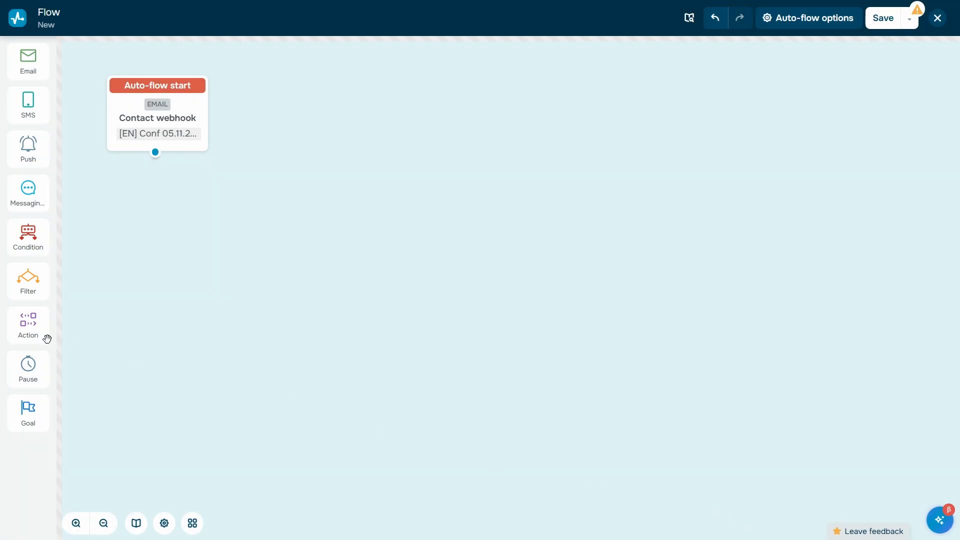
{"action": "left_click_drag", "start_coordinate": [47, 339], "coordinate": [135, 216]}
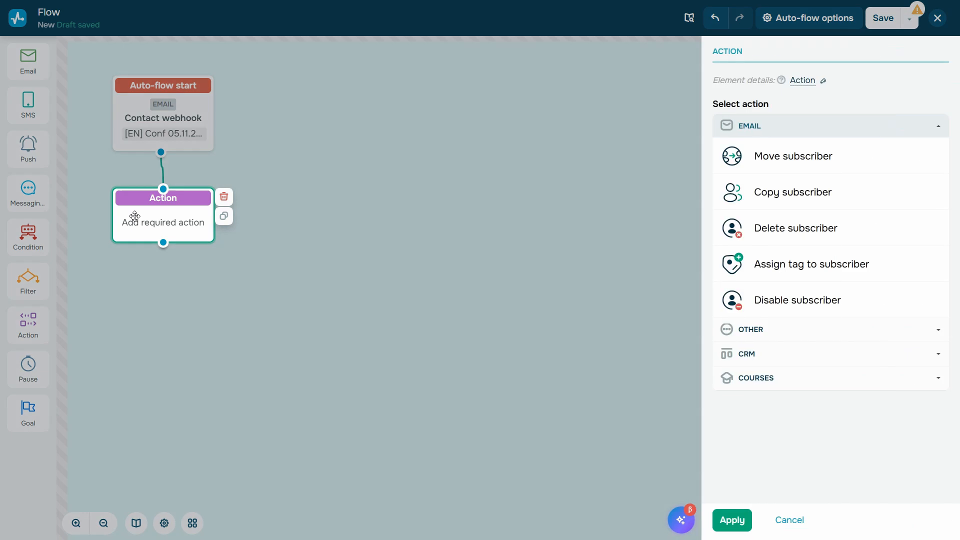
{"action": "left_click", "coordinate": [885, 272]}
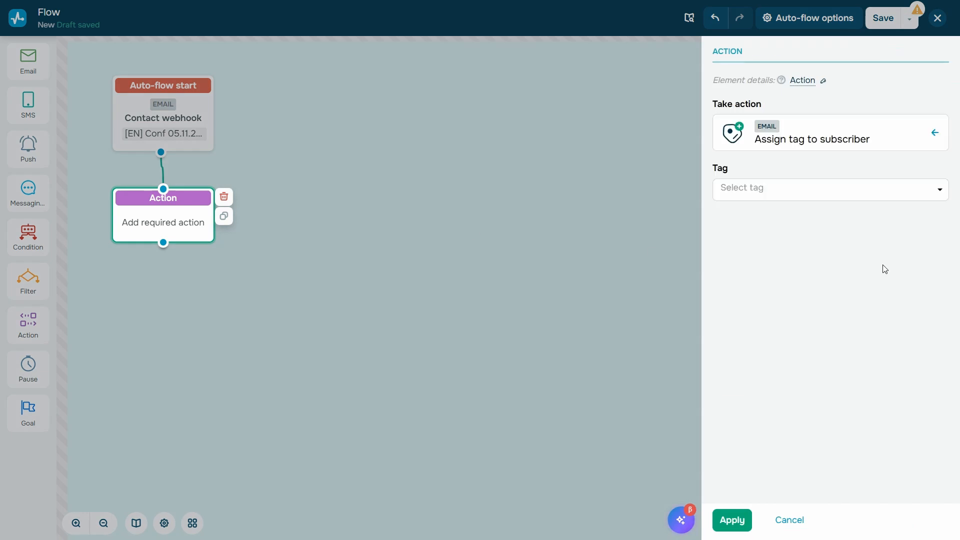
{"action": "left_click", "coordinate": [760, 199]}
{"action": "left_click", "coordinate": [730, 212]}
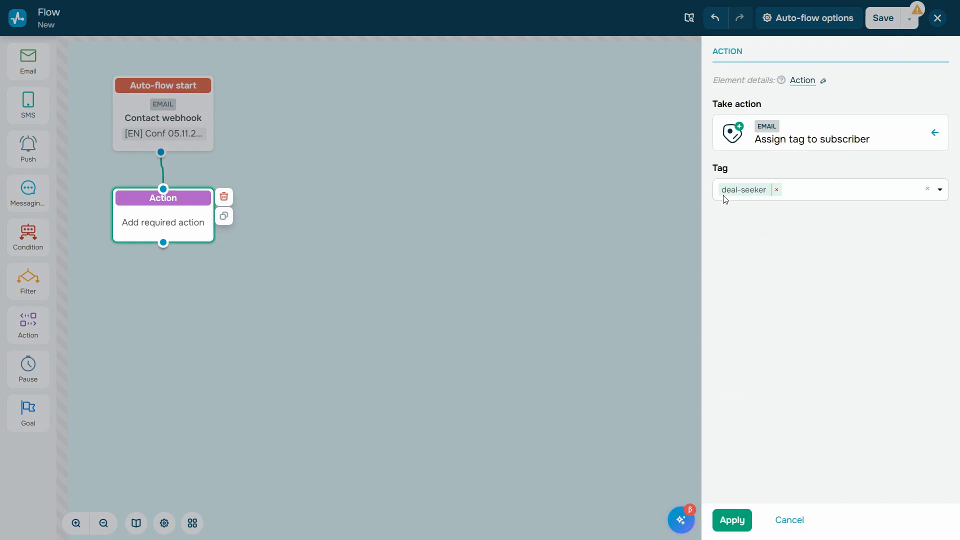
{"action": "left_click", "coordinate": [735, 523]}
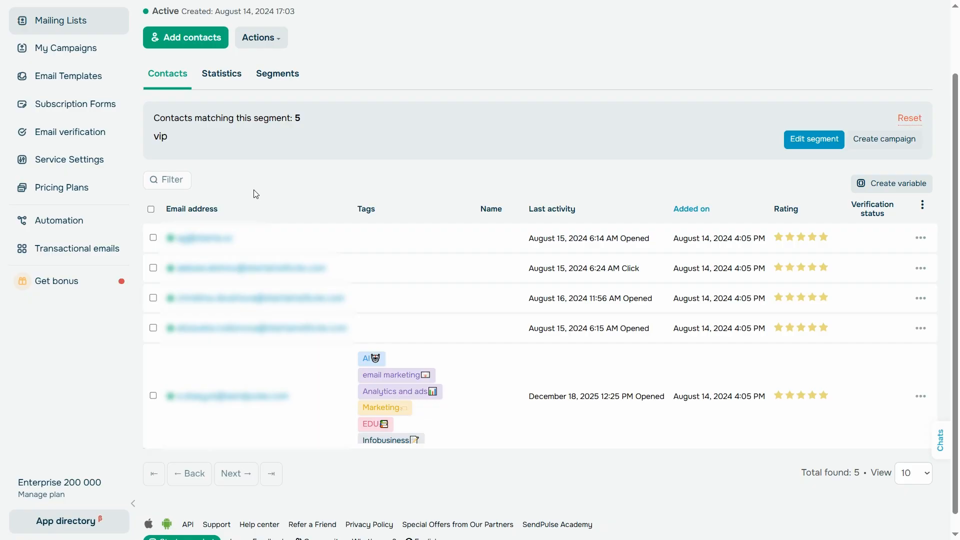
Step: Select all contacts in the vip segment and assign them the vip tag
{"action": "left_click", "coordinate": [151, 210]}
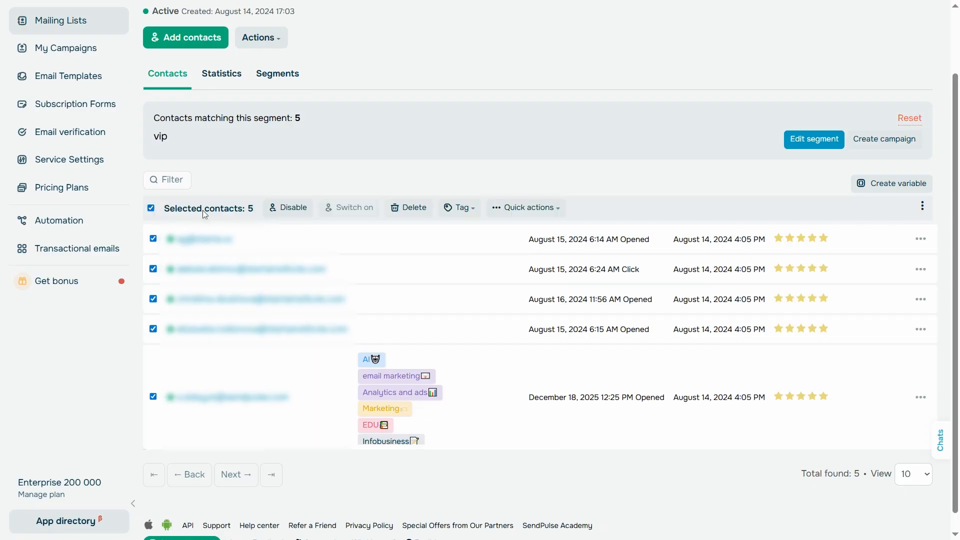
{"action": "left_click", "coordinate": [460, 208]}
{"action": "left_click", "coordinate": [434, 233]}
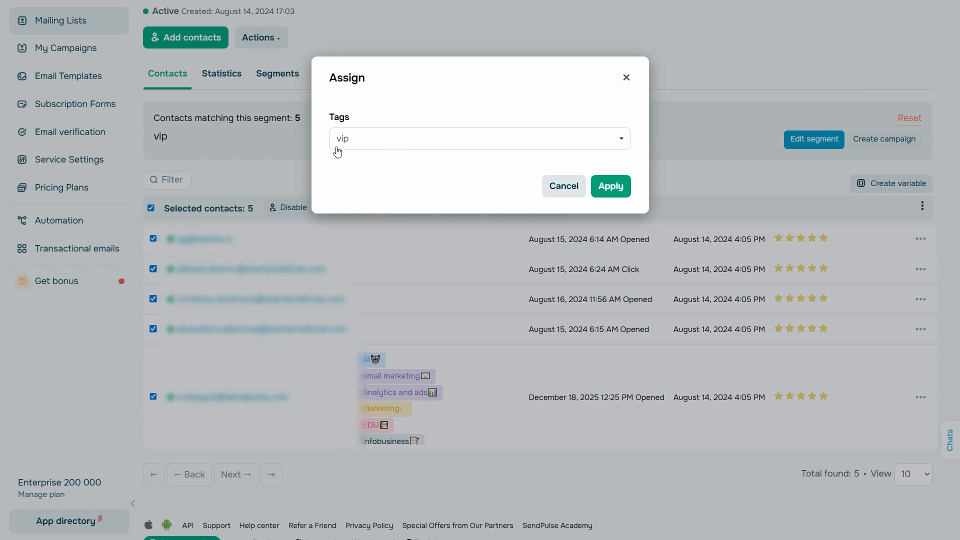
{"action": "left_click", "coordinate": [599, 190]}
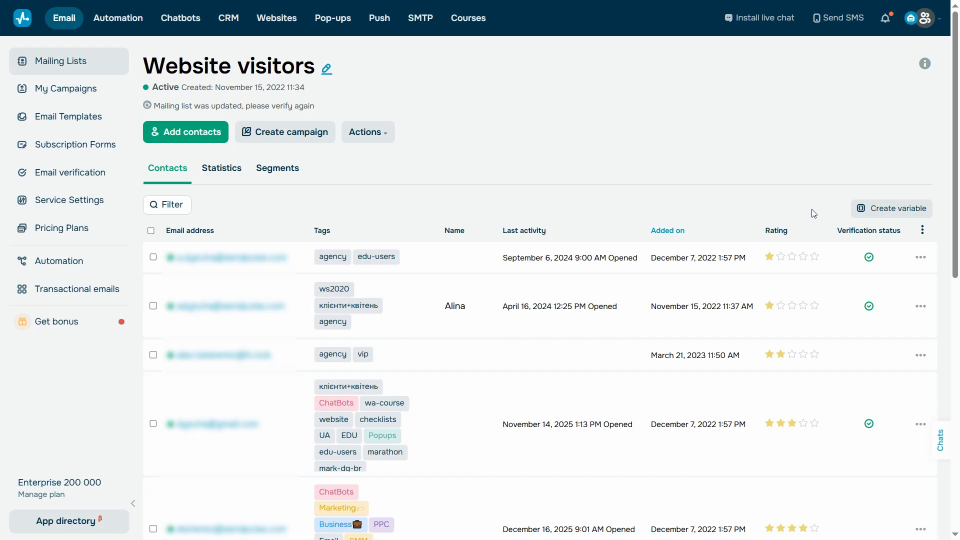
Step: Create a variable named City with the String type in the Website visitors mailing list
{"action": "left_click", "coordinate": [887, 212]}
{"action": "type", "text": "C"}
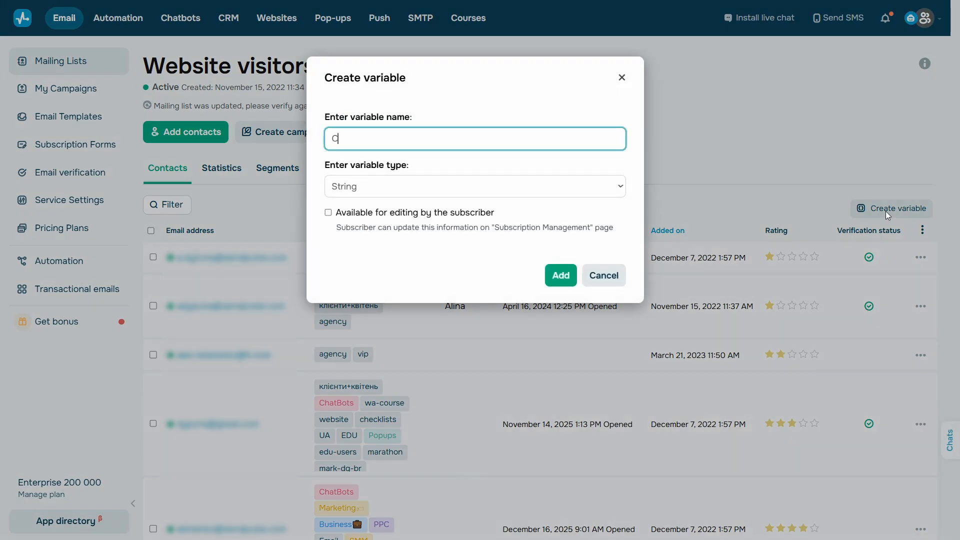
{"action": "type", "text": "ity"}
{"action": "left_click", "coordinate": [422, 191]}
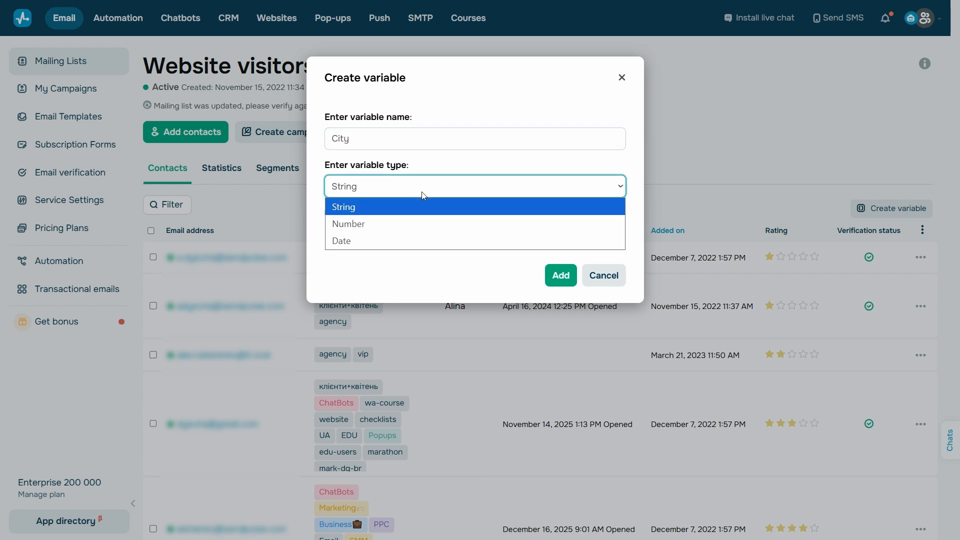
{"action": "left_click", "coordinate": [351, 210]}
{"action": "left_click", "coordinate": [561, 278]}
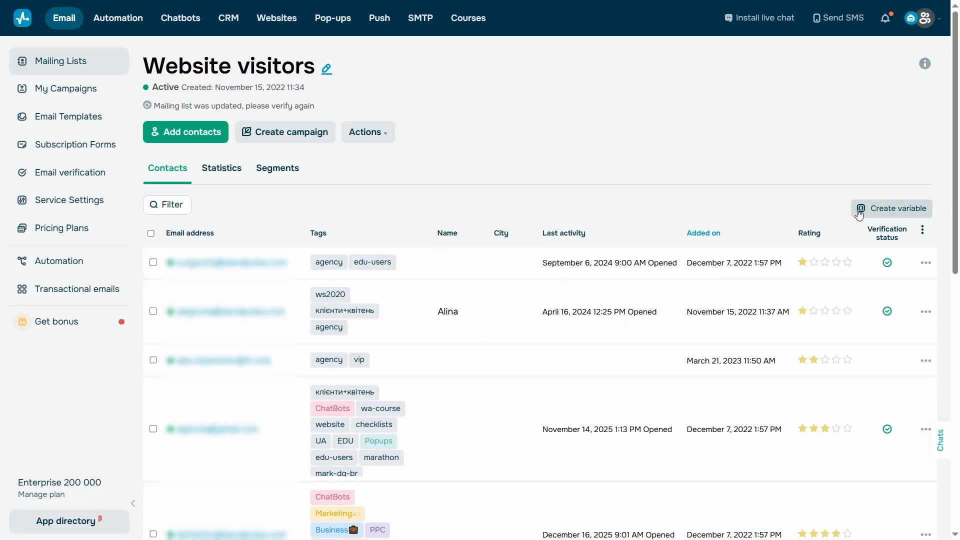
Step: Create a variable named Birthday with the Date type in the Website visitors mailing list
{"action": "left_click", "coordinate": [858, 214]}
{"action": "type", "text": "Birthday"}
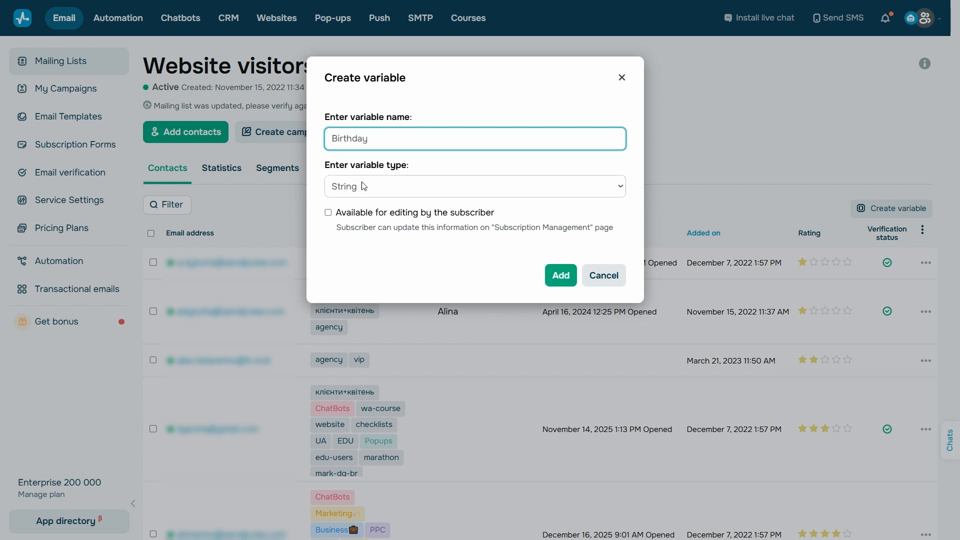
{"action": "left_click", "coordinate": [362, 184]}
{"action": "left_click", "coordinate": [358, 238]}
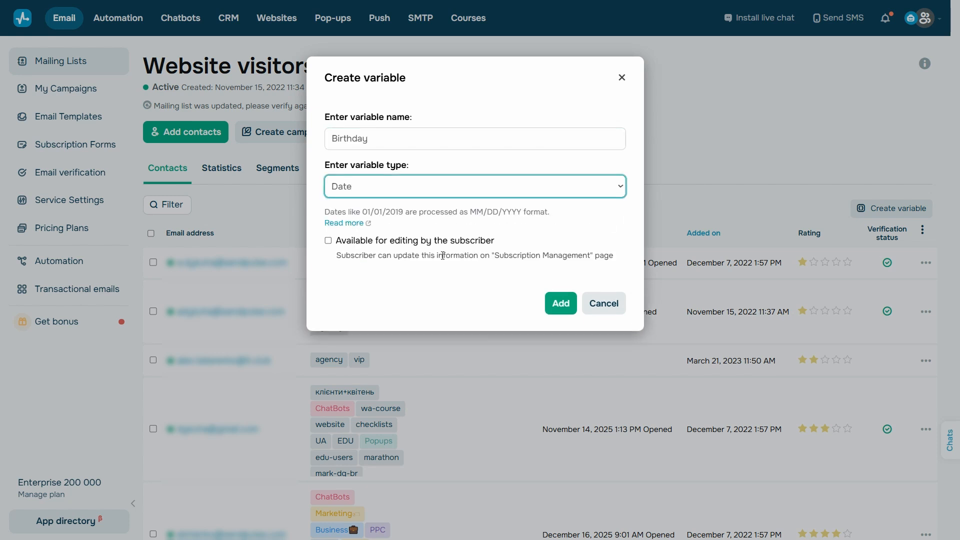
{"action": "left_click", "coordinate": [557, 310]}
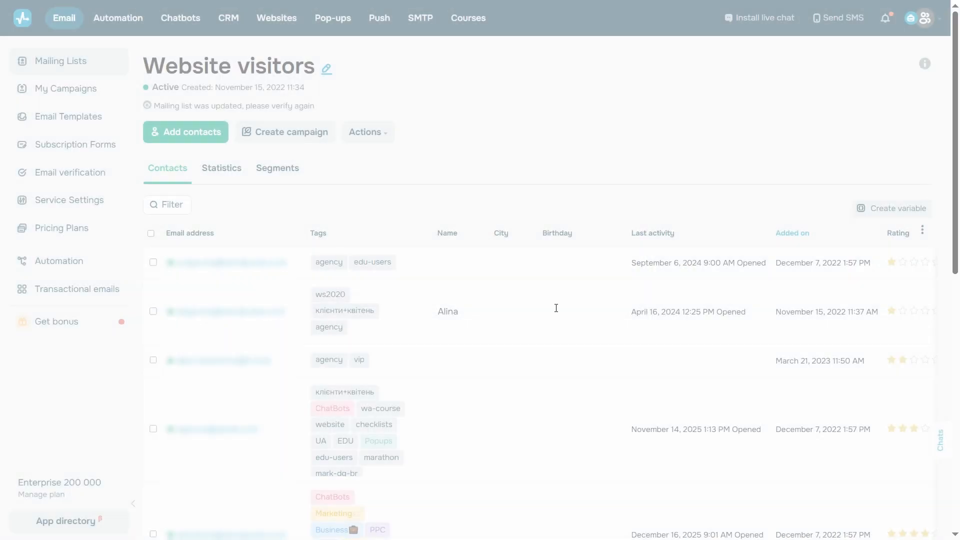
Step: Set the City value of the first contact in the list to Lisbon and save it
{"action": "left_click", "coordinate": [508, 262]}
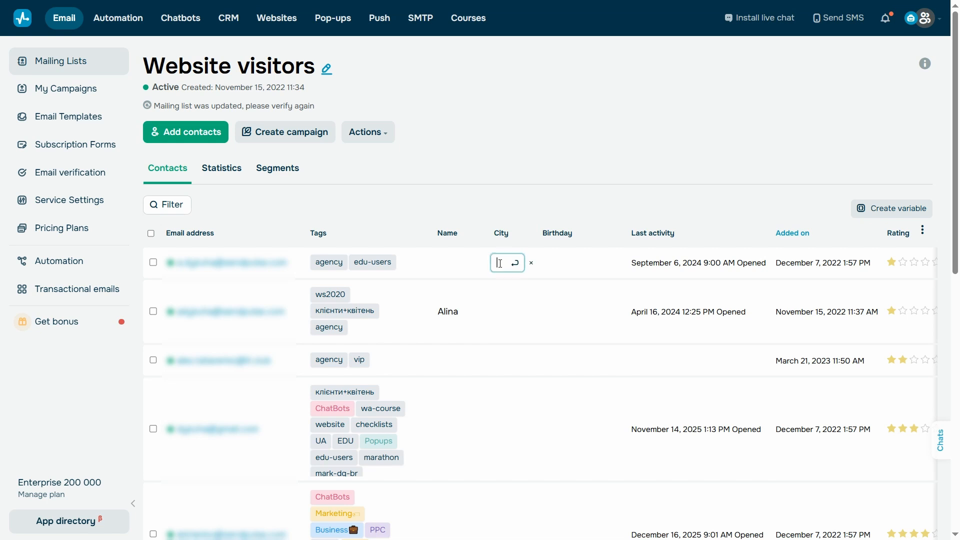
{"action": "type", "text": "Lisbon"}
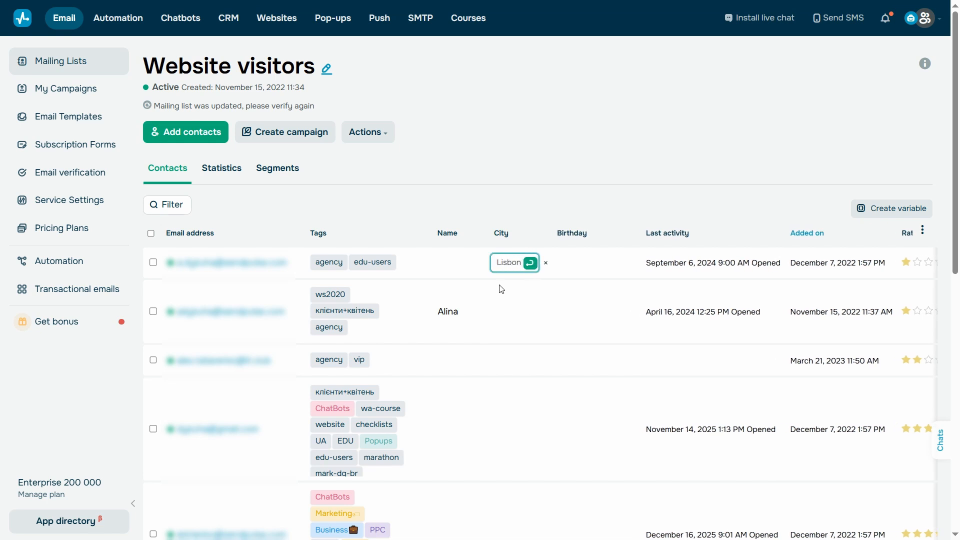
{"action": "left_click", "coordinate": [530, 264]}
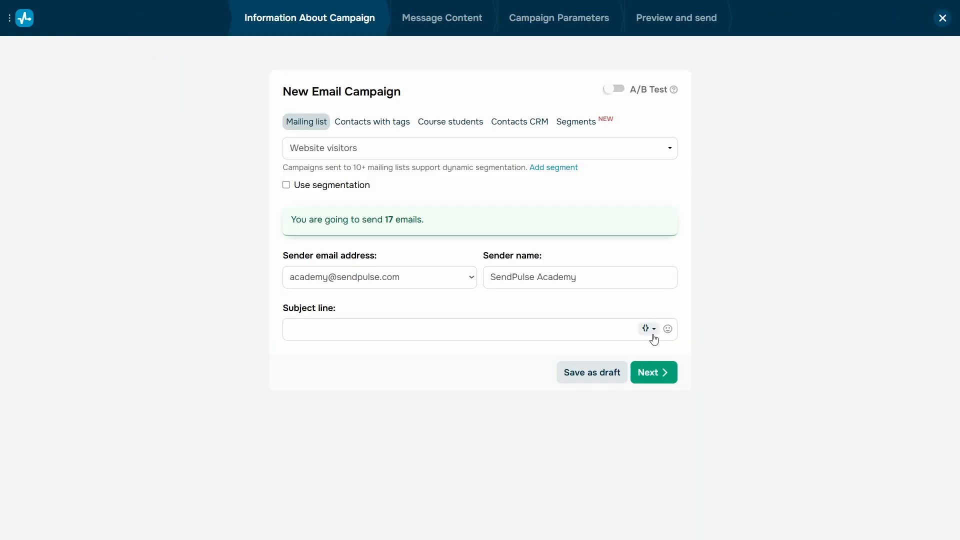
Step: Compose the campaign subject line "{{Name}}, exclusive deals now live in {{City}}!" using the Name and City variables
{"action": "left_click", "coordinate": [650, 332]}
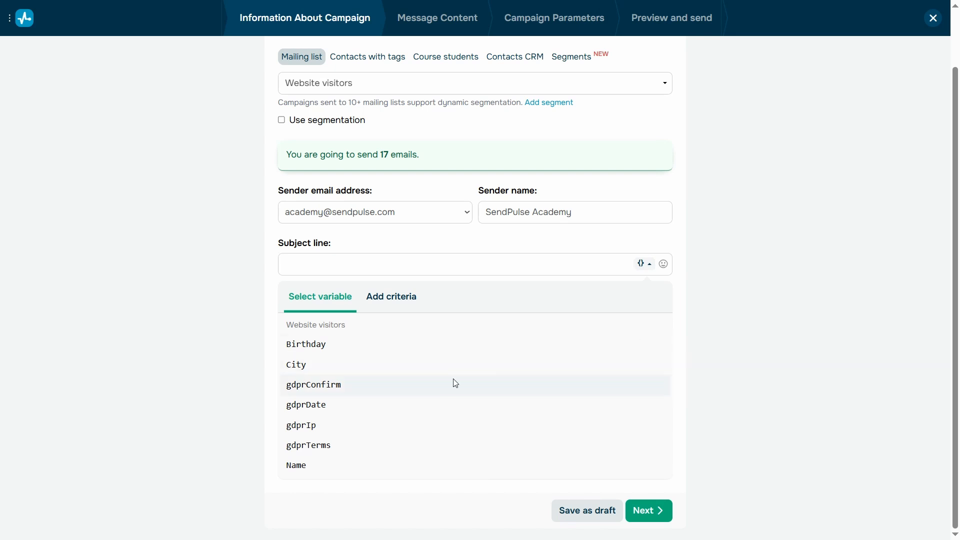
{"action": "left_click", "coordinate": [345, 466]}
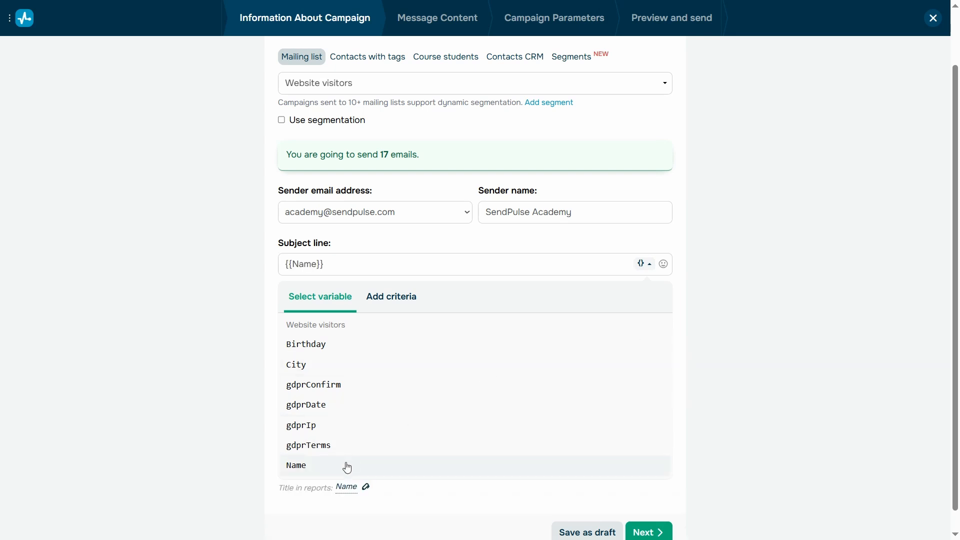
{"action": "left_click", "coordinate": [350, 265]}
{"action": "type", "text": ", exclusive deals now live in"}
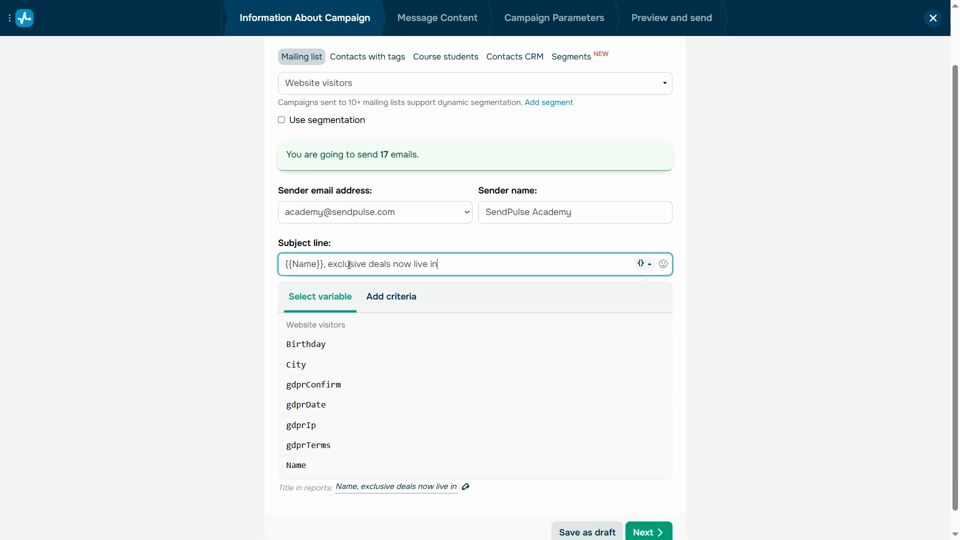
{"action": "left_click", "coordinate": [330, 365]}
{"action": "left_click", "coordinate": [479, 267]}
{"action": "type", "text": "!"}
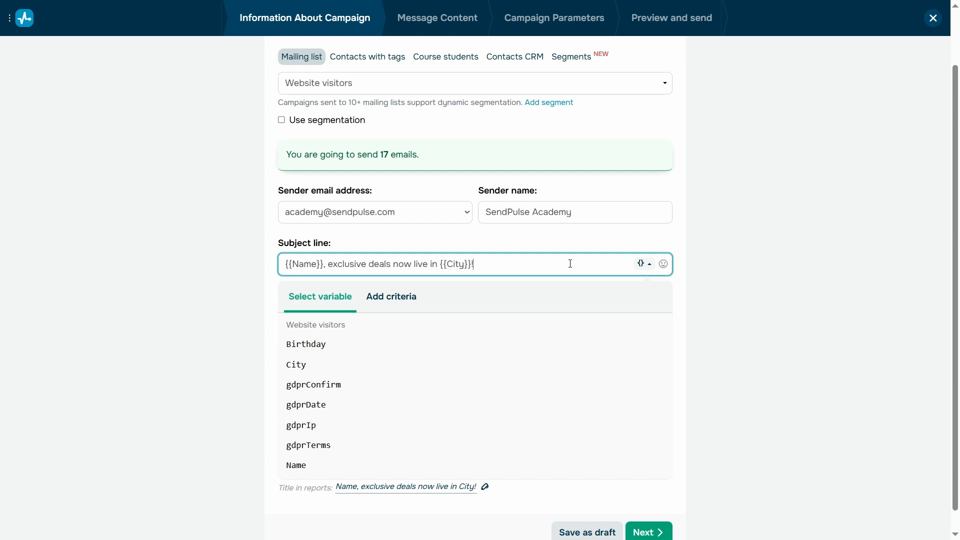
{"action": "left_click", "coordinate": [647, 268]}
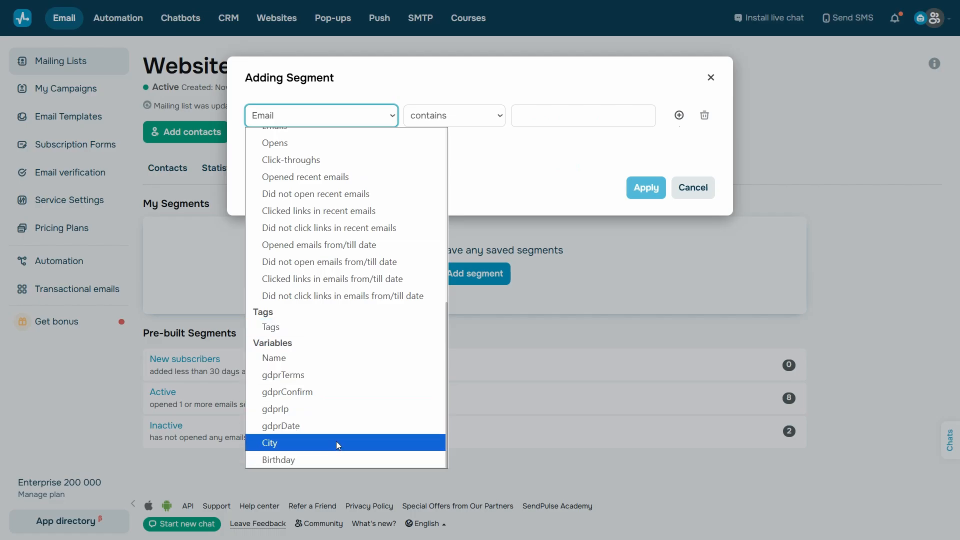
Step: In the new Website visitors segment, set the first criterion to Tags, tag assigned, agency
{"action": "left_click", "coordinate": [345, 326]}
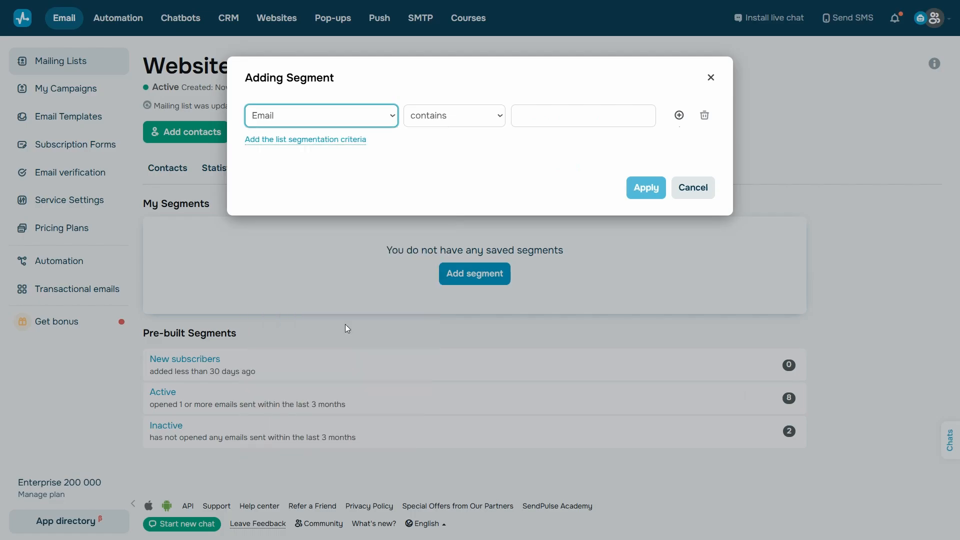
{"action": "left_click", "coordinate": [491, 118]}
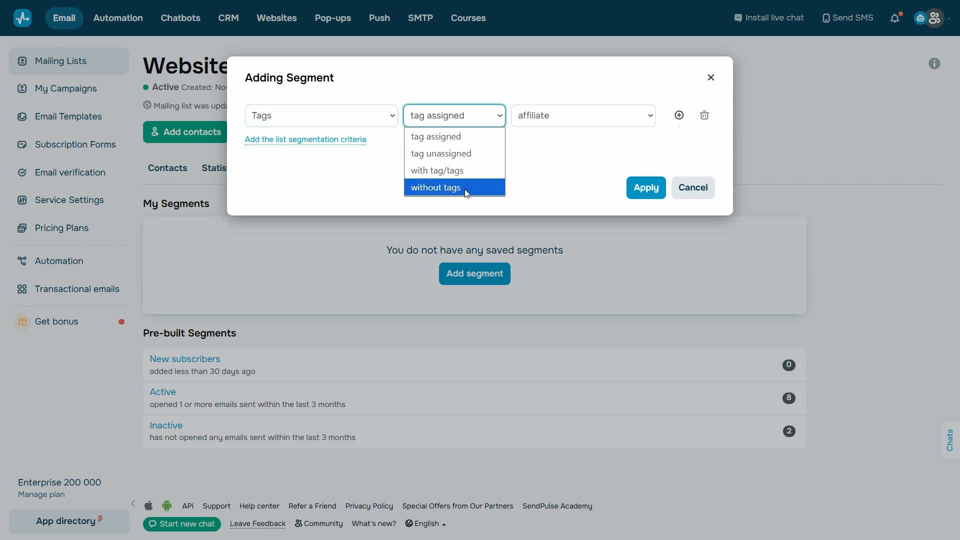
{"action": "left_click", "coordinate": [482, 137]}
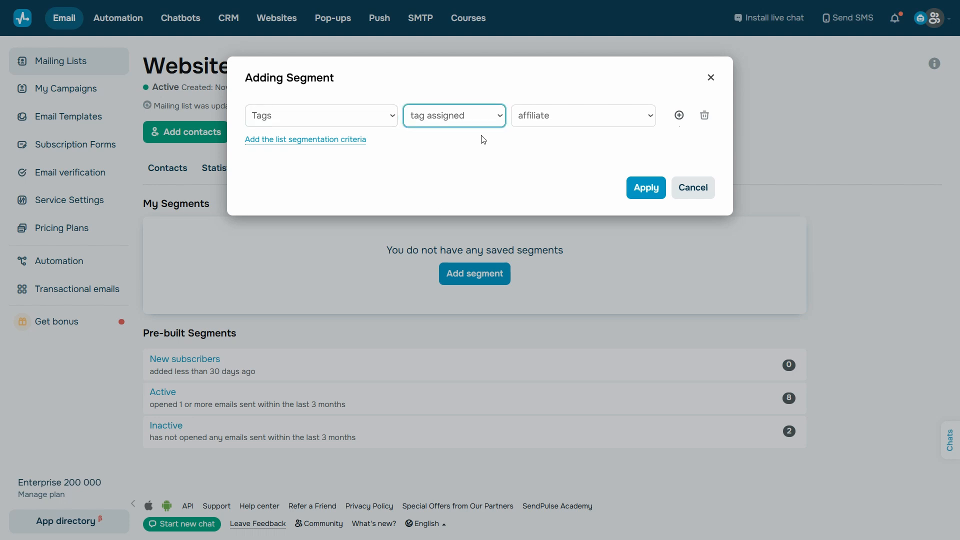
{"action": "left_click", "coordinate": [535, 125]}
{"action": "left_click", "coordinate": [525, 136]}
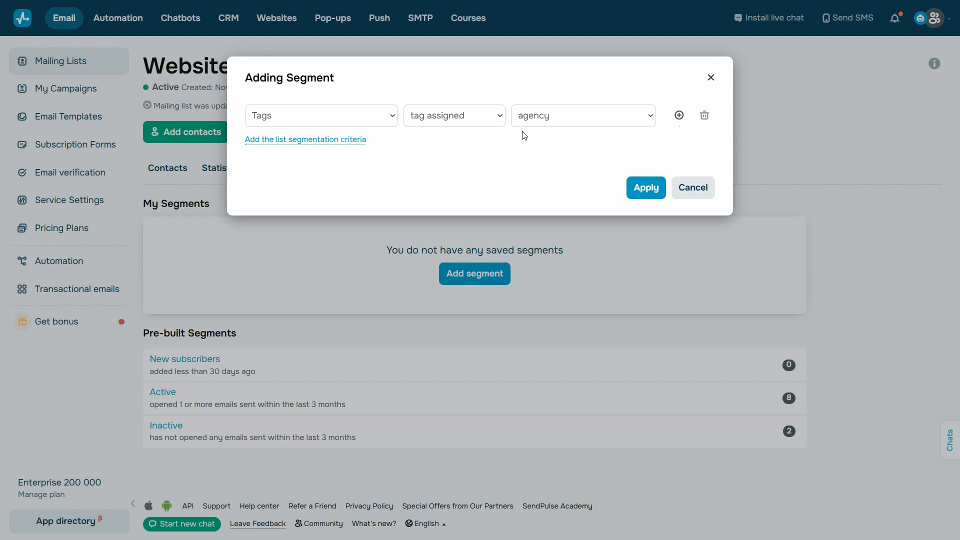
Step: Add a second segment criterion requiring that City is not empty, and apply the segment
{"action": "left_click", "coordinate": [320, 142]}
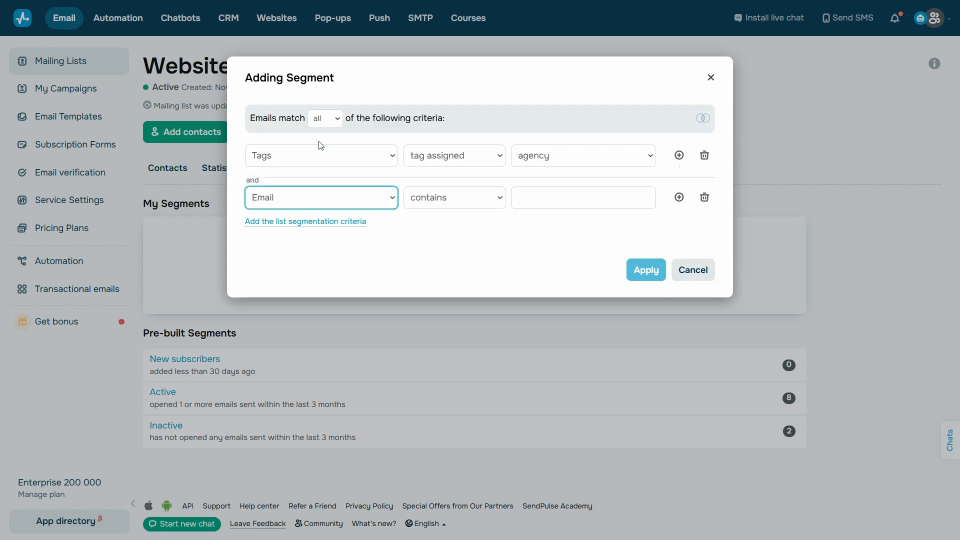
{"action": "left_click", "coordinate": [364, 197]}
{"action": "scroll", "coordinate": [350, 294], "scroll_direction": "down", "scroll_amount": 5}
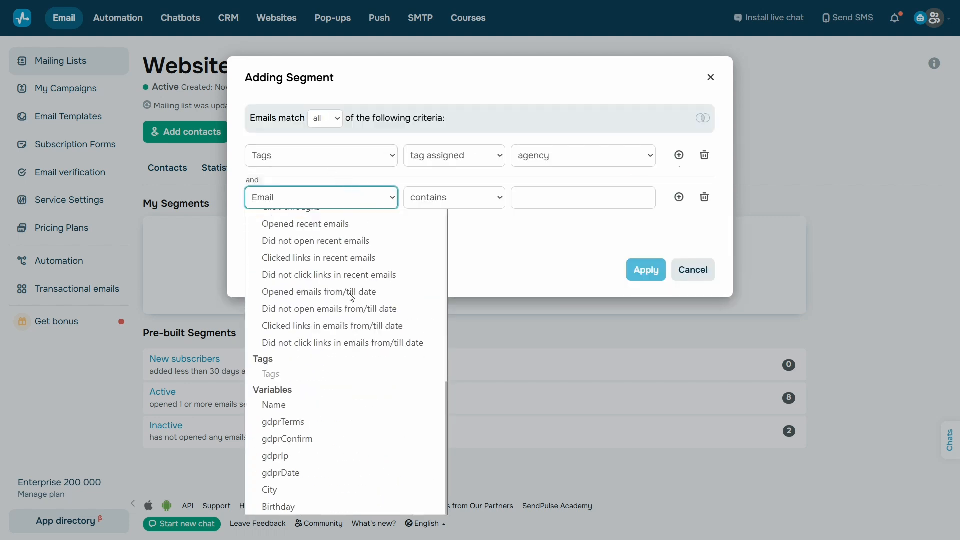
{"action": "left_click", "coordinate": [337, 490]}
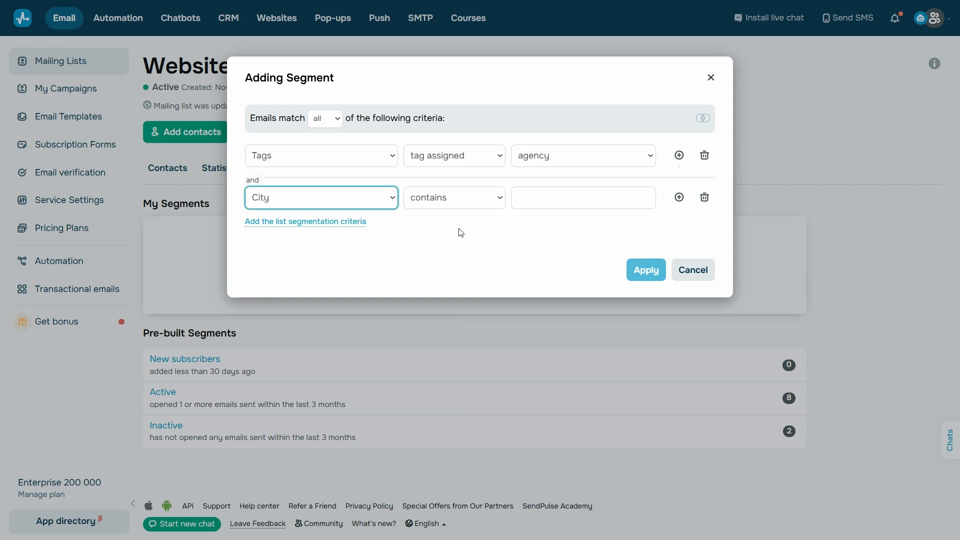
{"action": "left_click", "coordinate": [473, 206]}
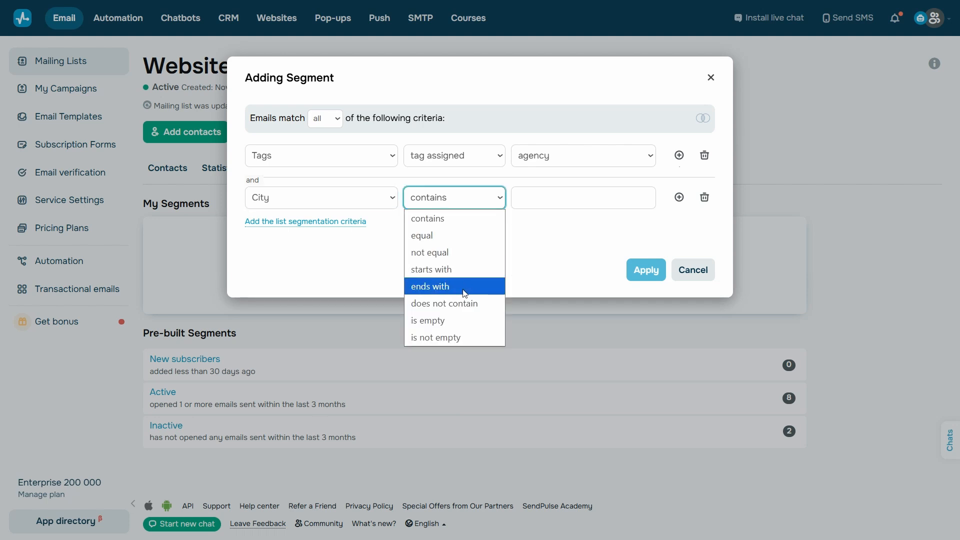
{"action": "left_click", "coordinate": [484, 337]}
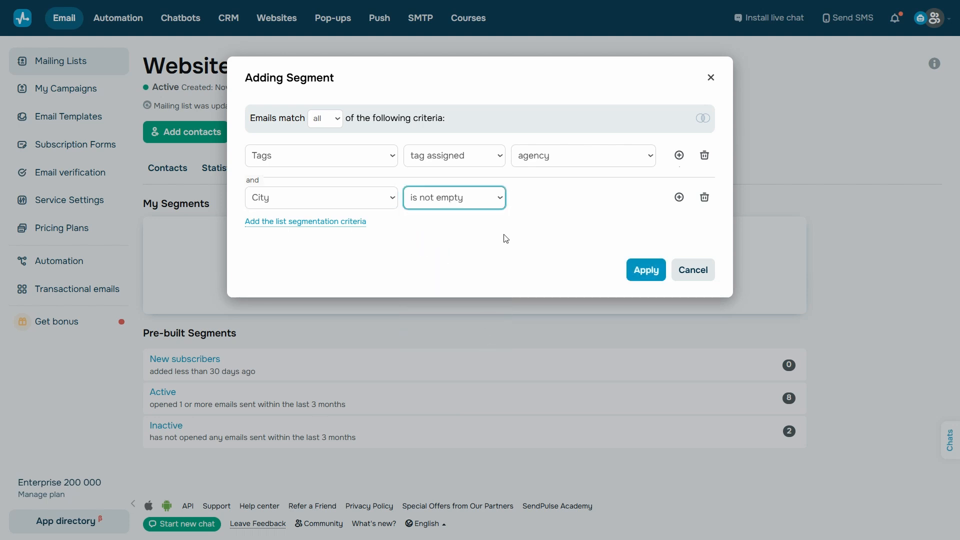
{"action": "left_click", "coordinate": [646, 271]}
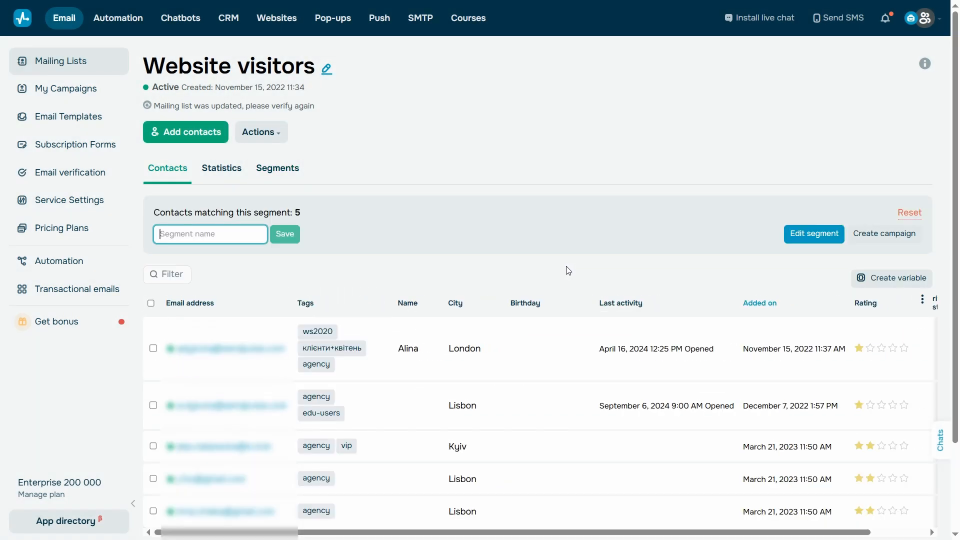
Step: Save the filtered contacts of the Website visitors list as a segment named Agencies
{"action": "left_click", "coordinate": [569, 270]}
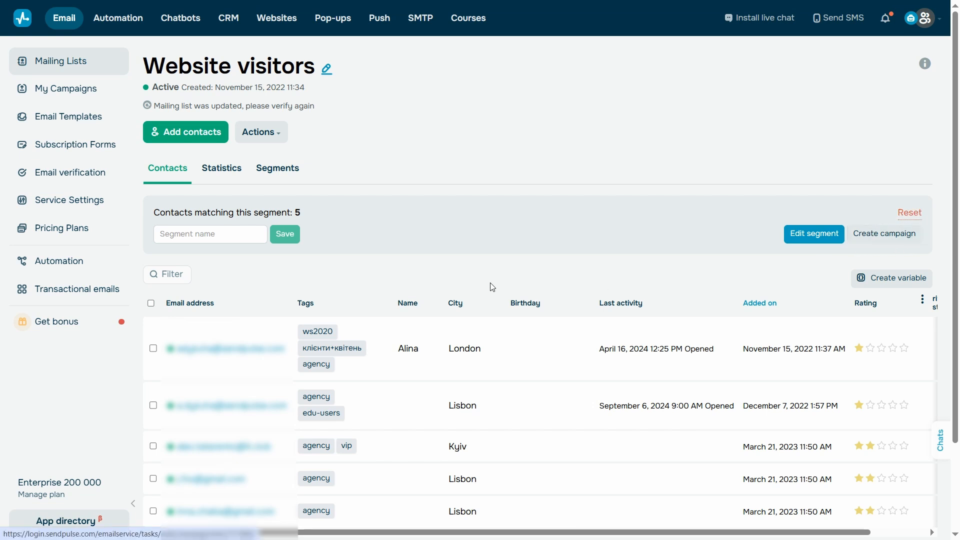
{"action": "left_click", "coordinate": [228, 239]}
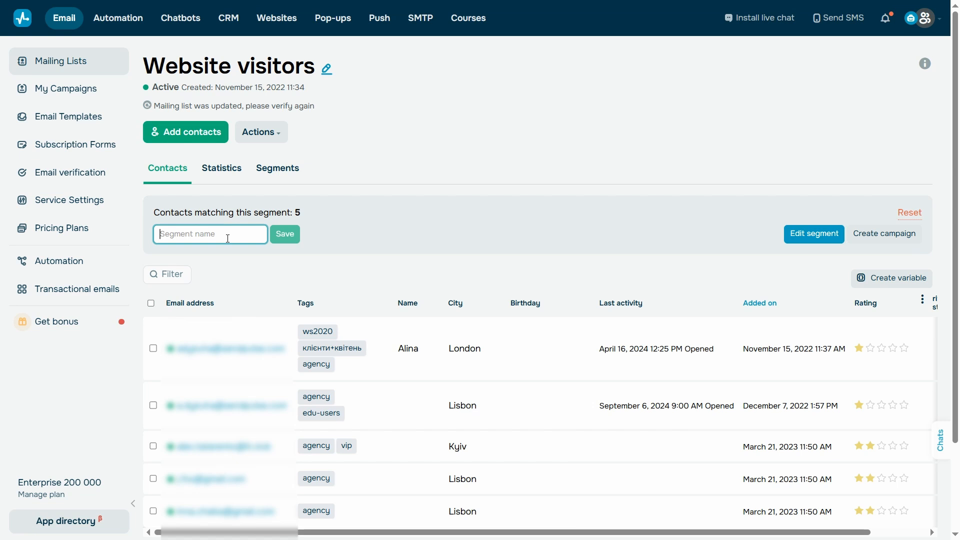
{"action": "type", "text": "Agencies"}
{"action": "left_click", "coordinate": [294, 242]}
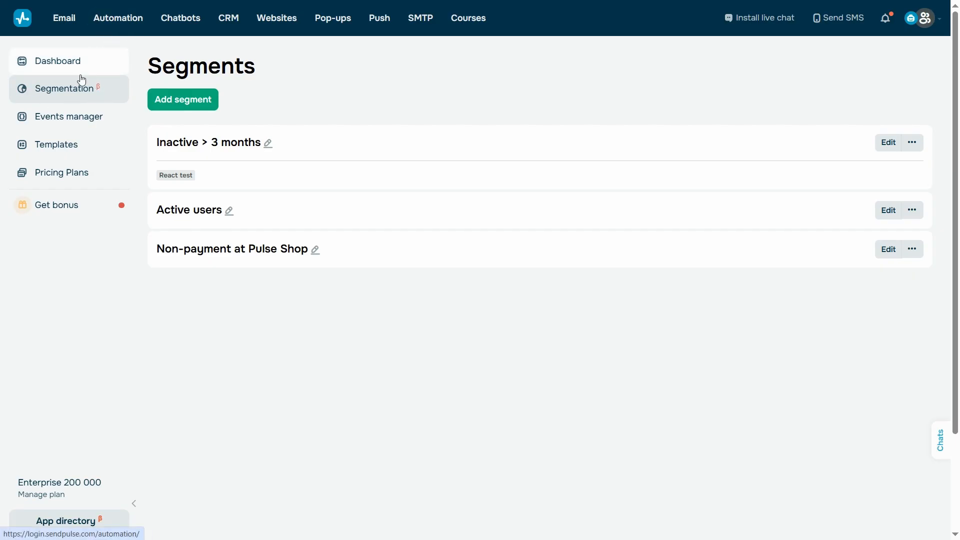
Step: Create a new segment in the Automation segmentation section and name it VIP
{"action": "left_click", "coordinate": [188, 101]}
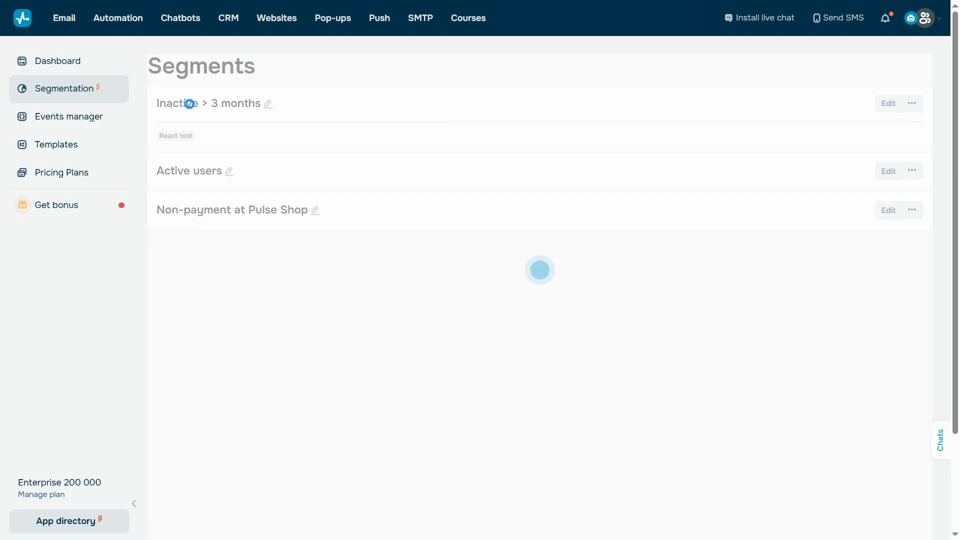
{"action": "left_click", "coordinate": [192, 108]}
{"action": "left_click_drag", "start_coordinate": [463, 133], "coordinate": [311, 135]}
{"action": "type", "text": "VIP"}
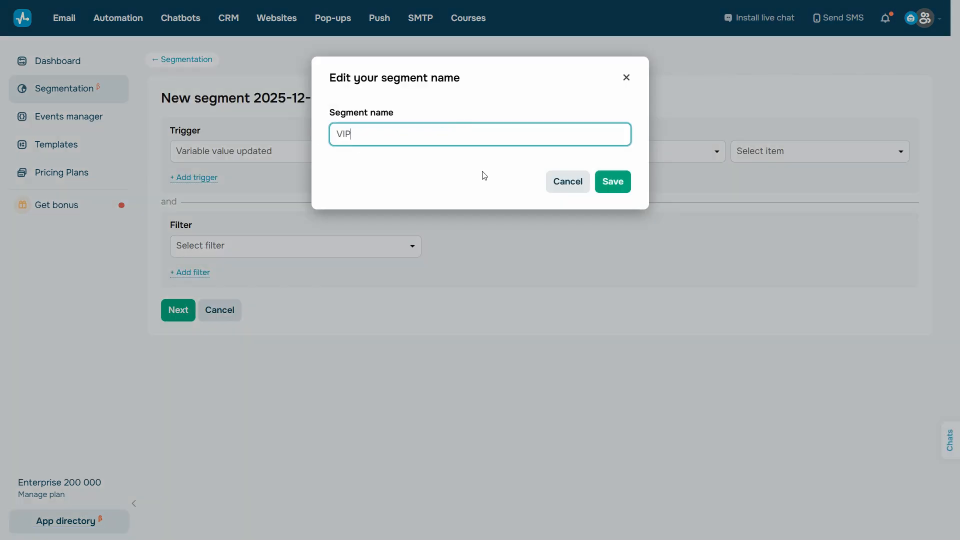
{"action": "left_click", "coordinate": [612, 181]}
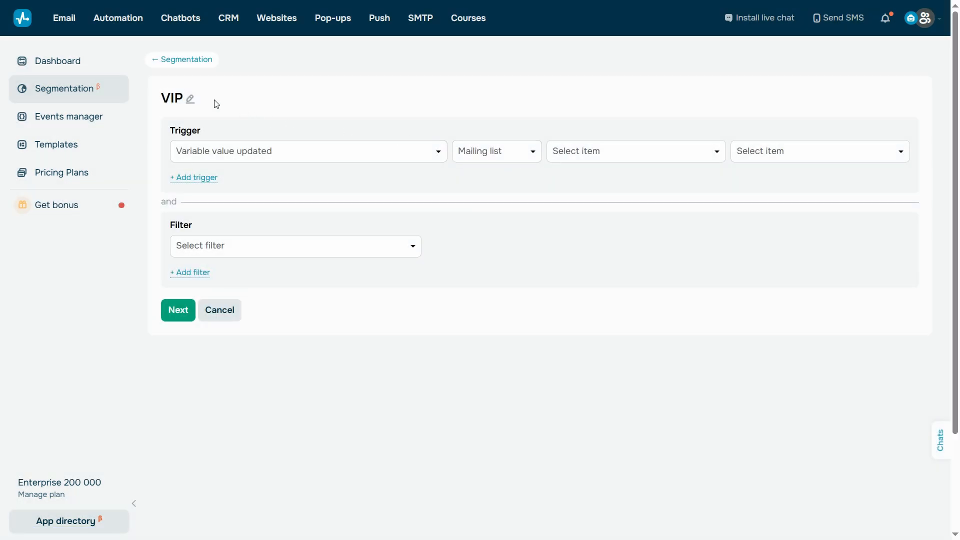
Step: Set the VIP segment's trigger to CRM tag added with the vip tag
{"action": "left_click", "coordinate": [398, 155]}
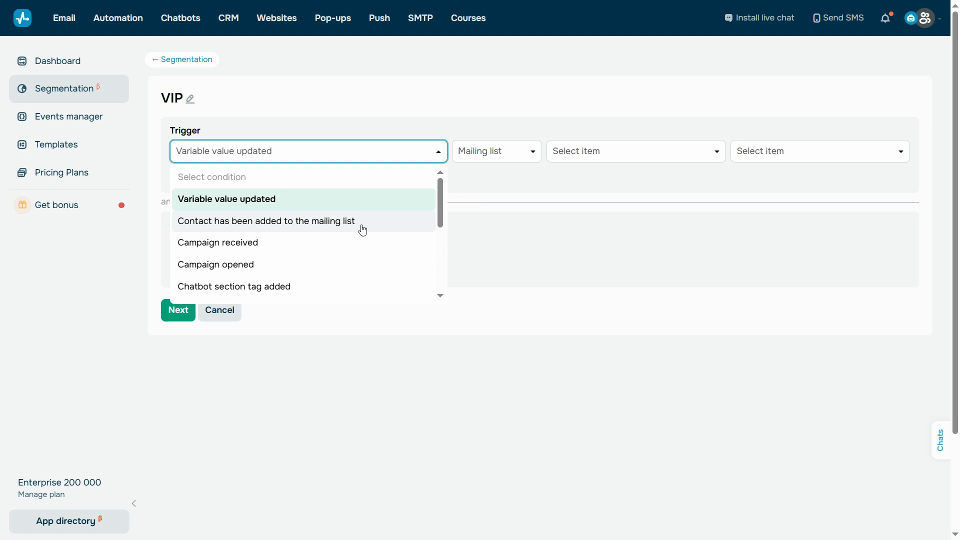
{"action": "scroll", "coordinate": [370, 271], "scroll_direction": "down", "scroll_amount": 1}
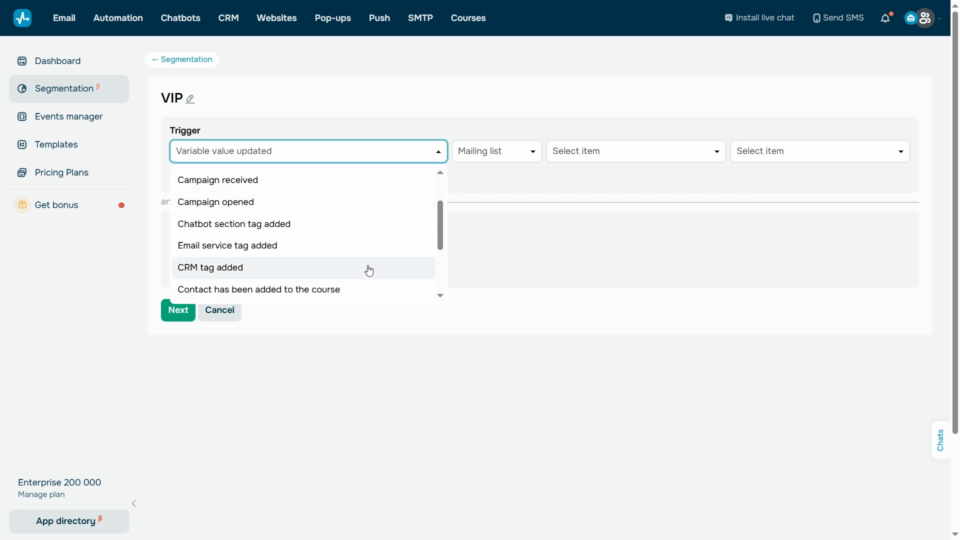
{"action": "scroll", "coordinate": [370, 271], "scroll_direction": "down", "scroll_amount": 1}
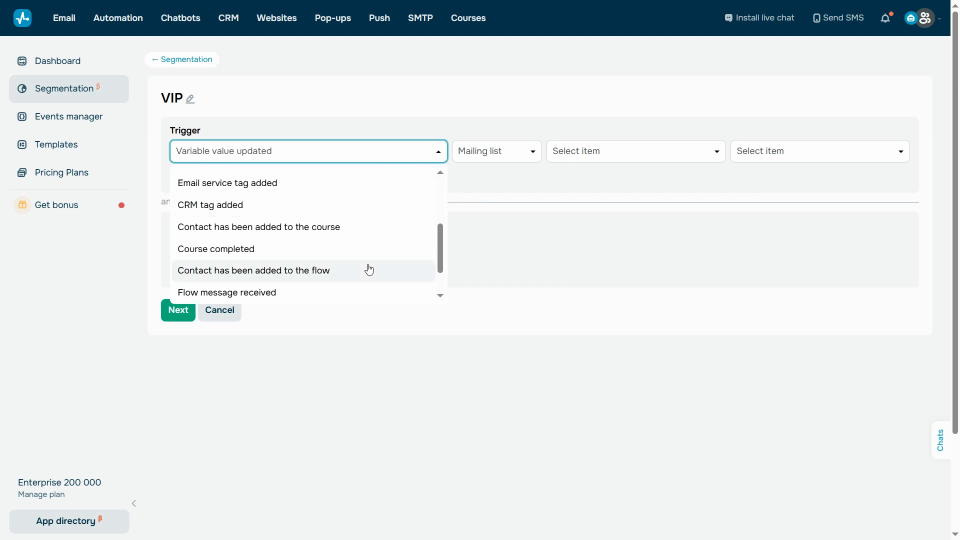
{"action": "scroll", "coordinate": [369, 271], "scroll_direction": "down", "scroll_amount": 1}
{"action": "scroll", "coordinate": [370, 271], "scroll_direction": "down", "scroll_amount": 1}
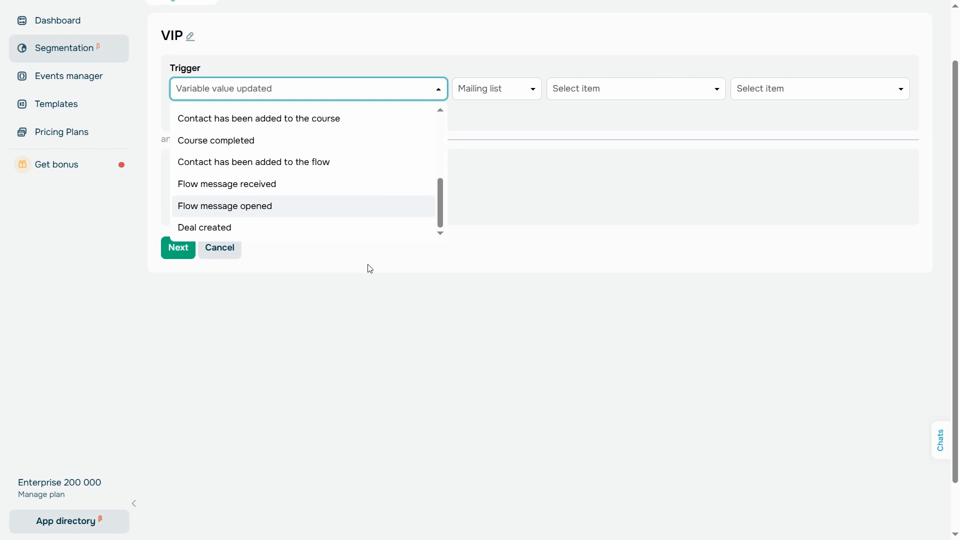
{"action": "scroll", "coordinate": [370, 268], "scroll_direction": "up", "scroll_amount": 2}
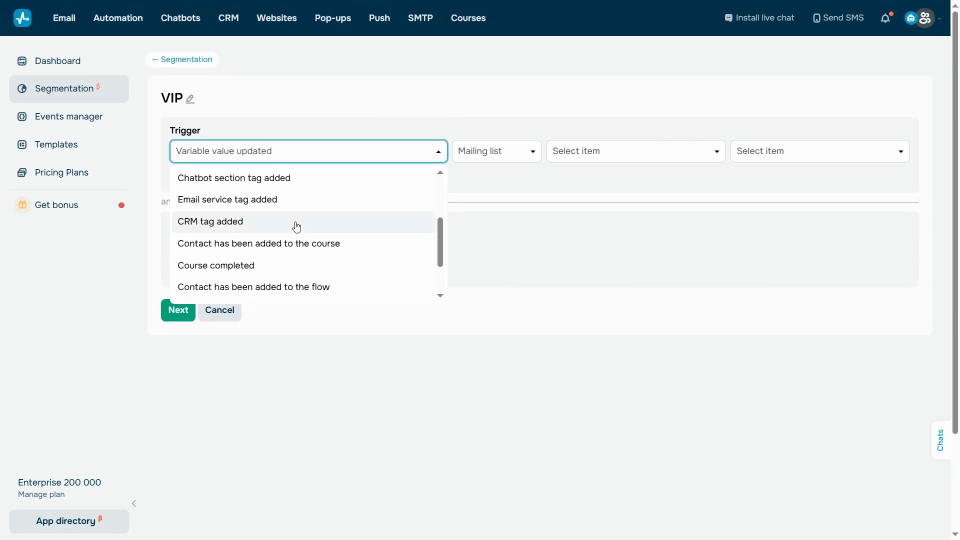
{"action": "left_click", "coordinate": [299, 222]}
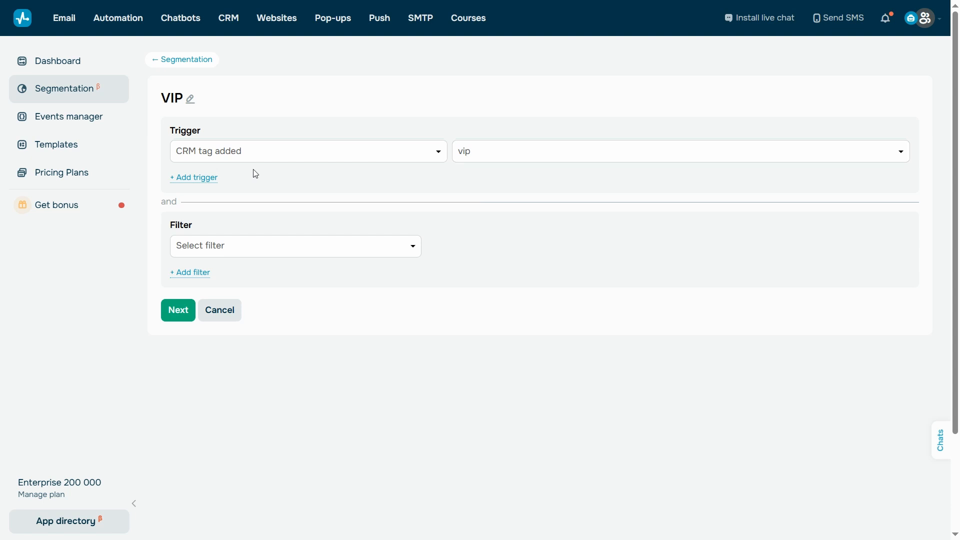
{"action": "left_click", "coordinate": [205, 179]}
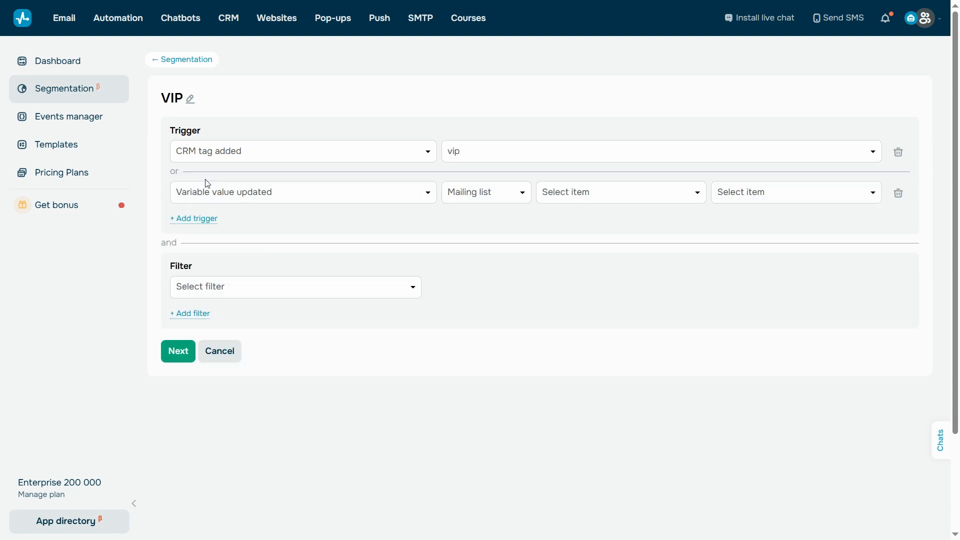
{"action": "left_click", "coordinate": [200, 219]}
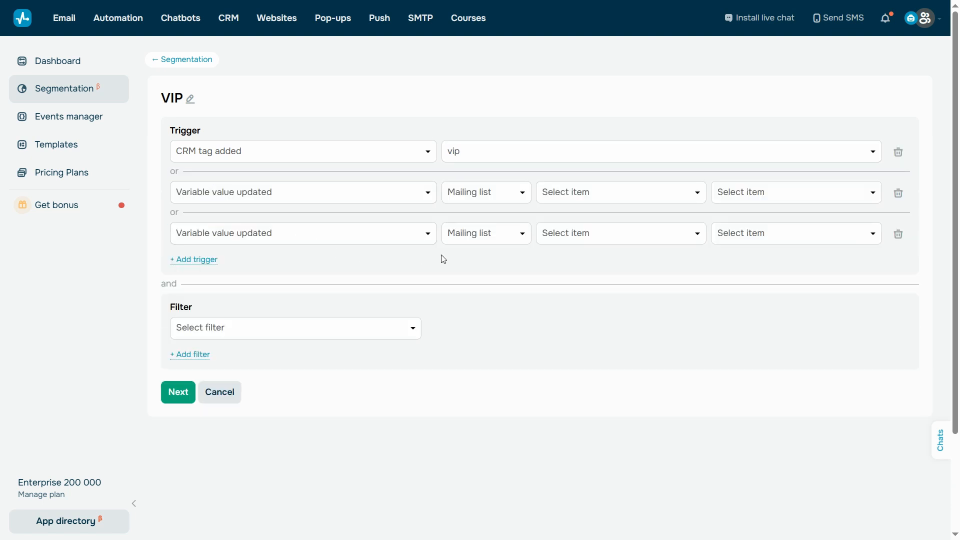
{"action": "left_click", "coordinate": [897, 235]}
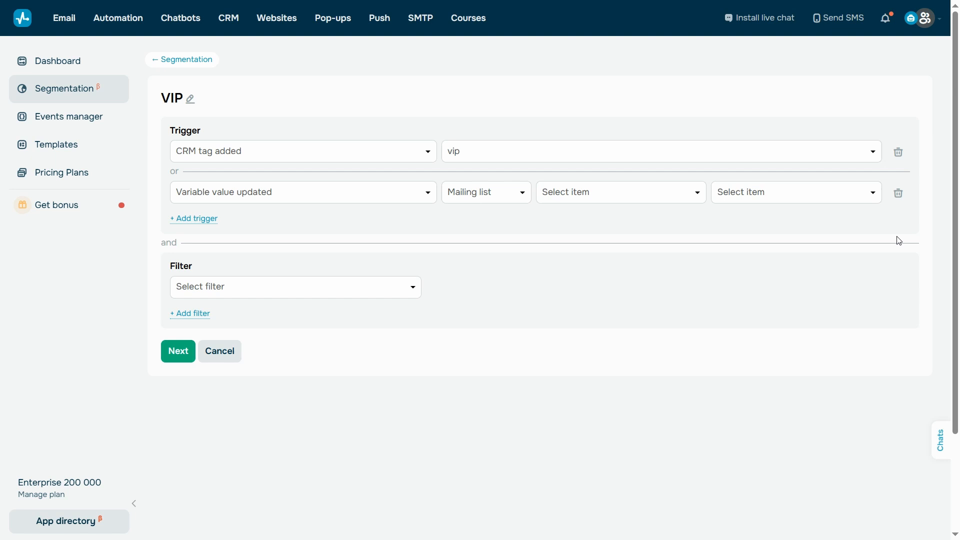
{"action": "left_click", "coordinate": [899, 193]}
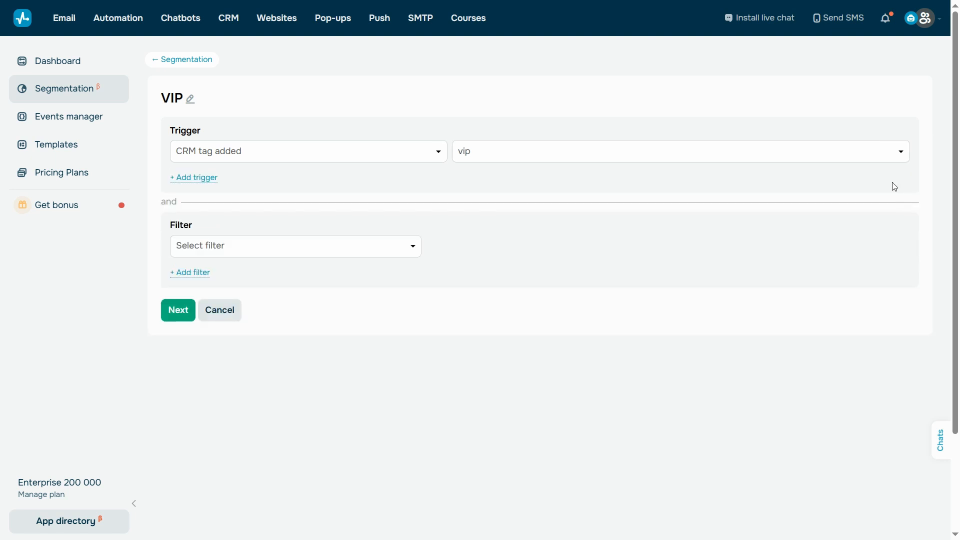
Step: Add a Campaign opened filter to the VIP segment and set its date condition to range
{"action": "left_click", "coordinate": [407, 248]}
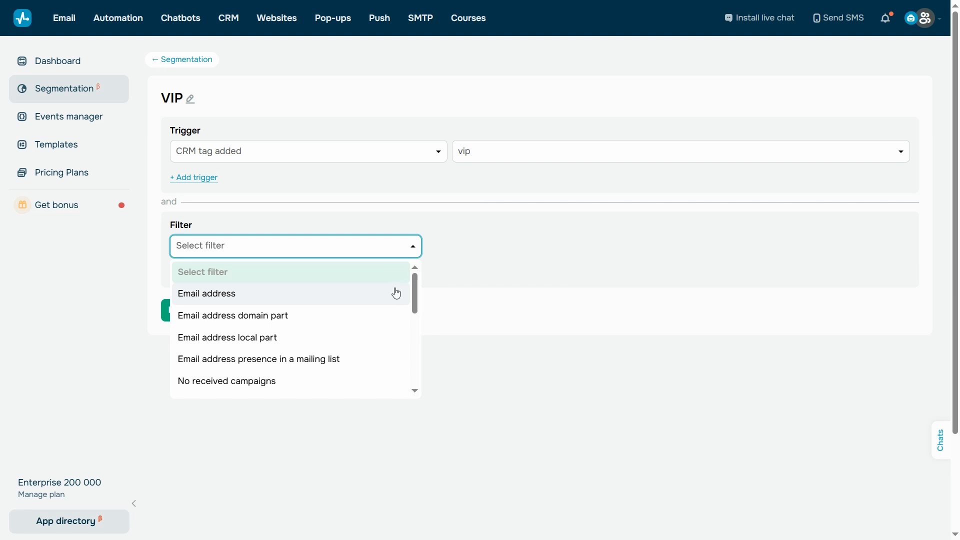
{"action": "scroll", "coordinate": [397, 293], "scroll_direction": "down", "scroll_amount": 3}
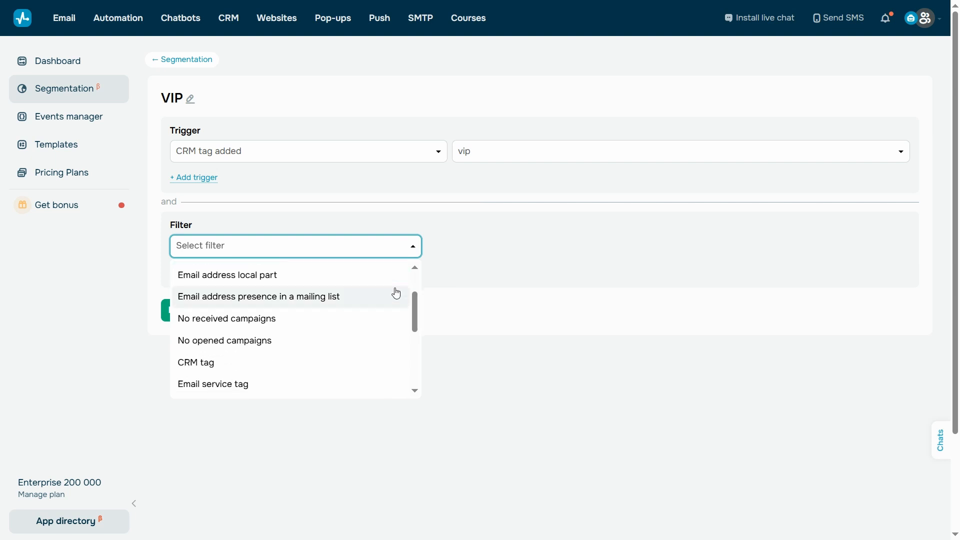
{"action": "scroll", "coordinate": [397, 294], "scroll_direction": "down", "scroll_amount": 3}
{"action": "scroll", "coordinate": [397, 294], "scroll_direction": "down", "scroll_amount": 3}
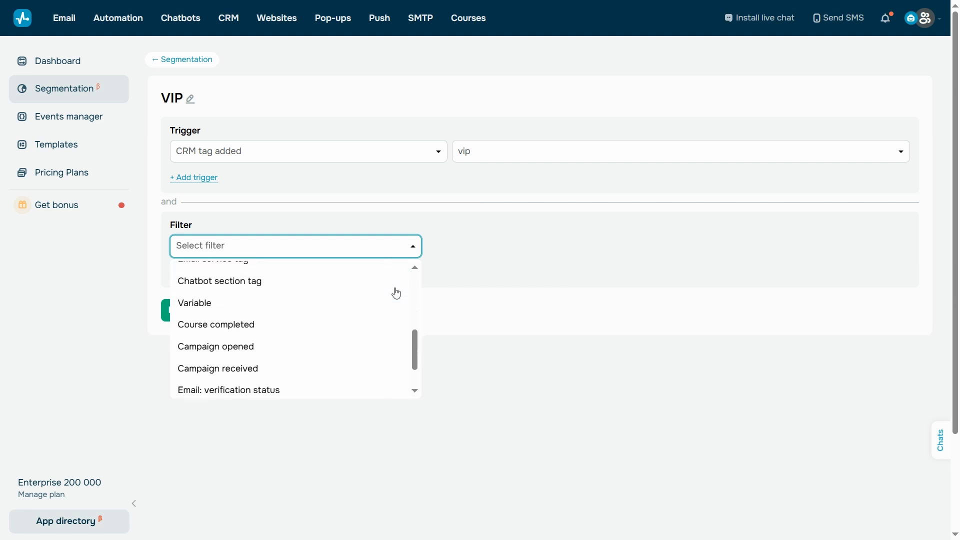
{"action": "scroll", "coordinate": [397, 294], "scroll_direction": "down", "scroll_amount": 3}
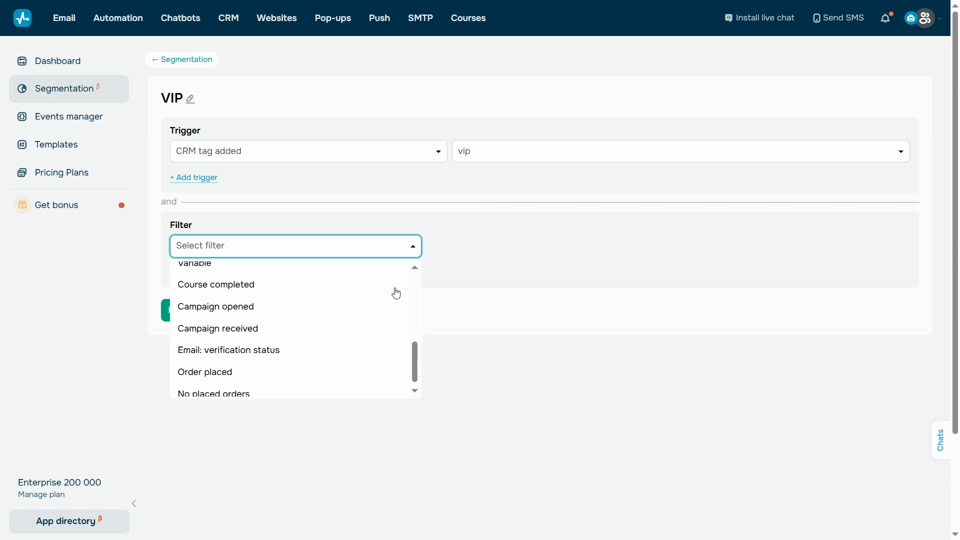
{"action": "left_click", "coordinate": [275, 300]}
{"action": "left_click", "coordinate": [494, 255]}
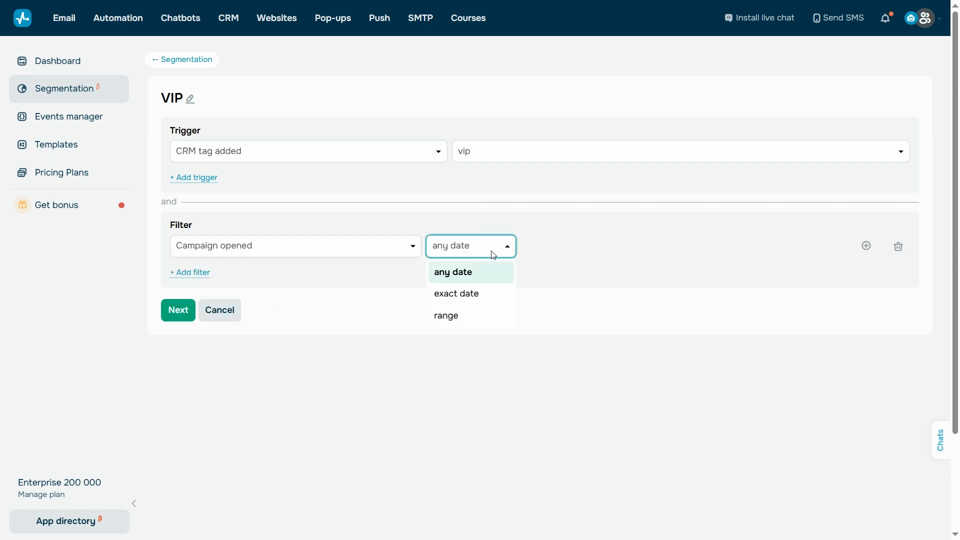
{"action": "left_click", "coordinate": [468, 317]}
Step: Set the Campaign opened filter's date range to 10/01/2025 - 12/18/2025
{"action": "left_click", "coordinate": [568, 248]}
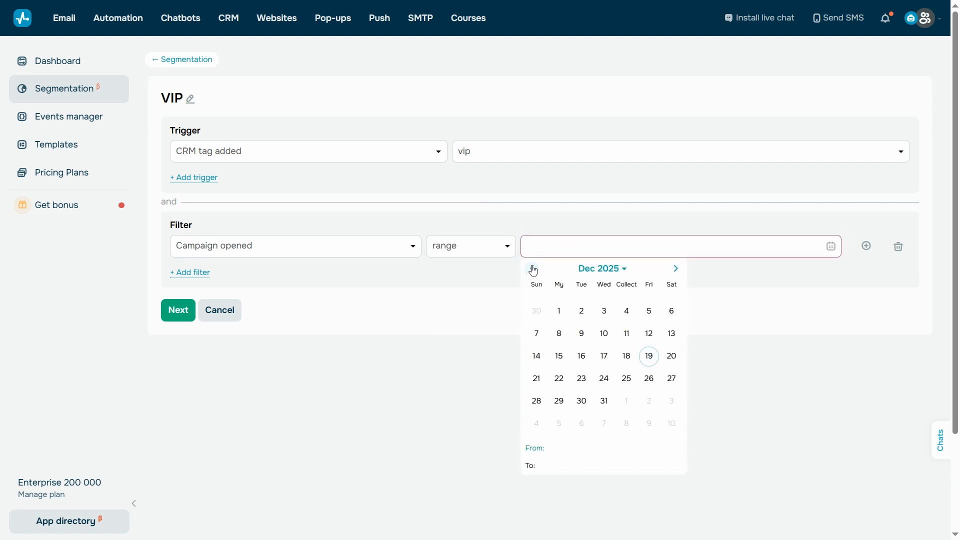
{"action": "left_click", "coordinate": [533, 269]}
{"action": "left_click", "coordinate": [533, 269]}
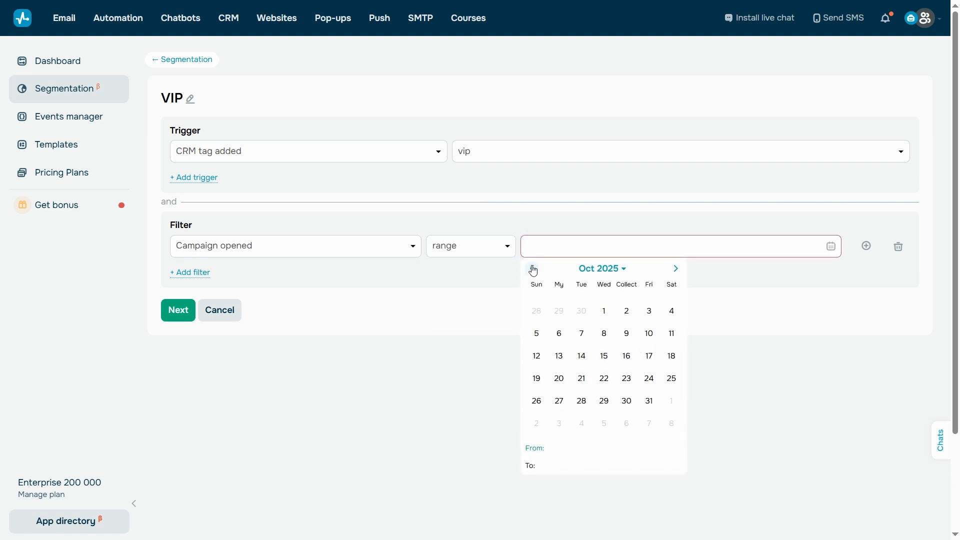
{"action": "left_click", "coordinate": [605, 314]}
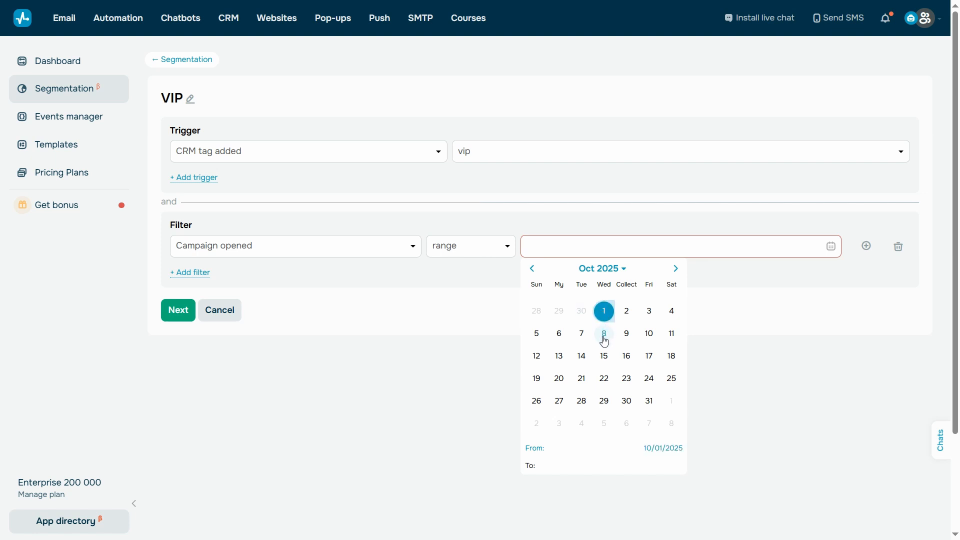
{"action": "left_click", "coordinate": [534, 468]}
{"action": "left_click", "coordinate": [676, 274]}
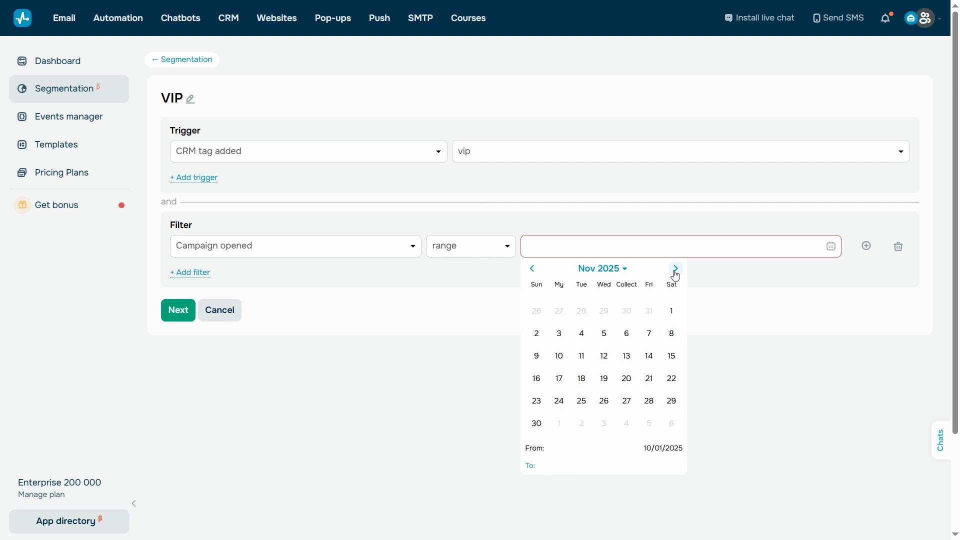
{"action": "left_click", "coordinate": [676, 274]}
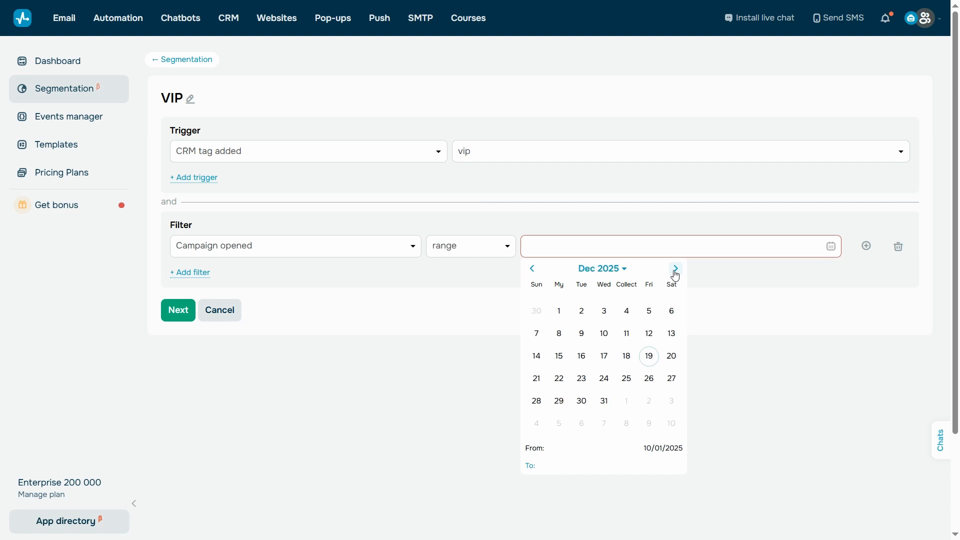
{"action": "left_click", "coordinate": [621, 359]}
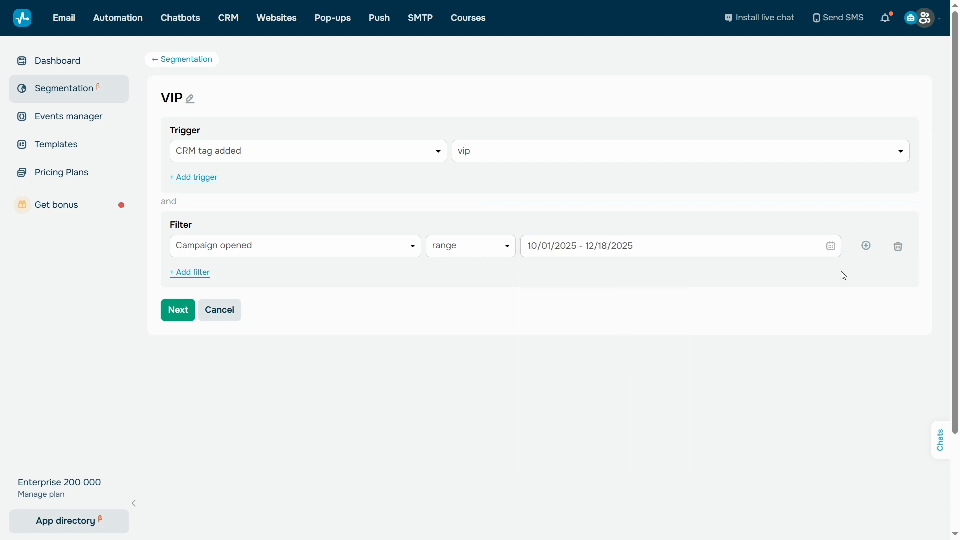
{"action": "left_click", "coordinate": [867, 246]}
{"action": "left_click", "coordinate": [874, 251]}
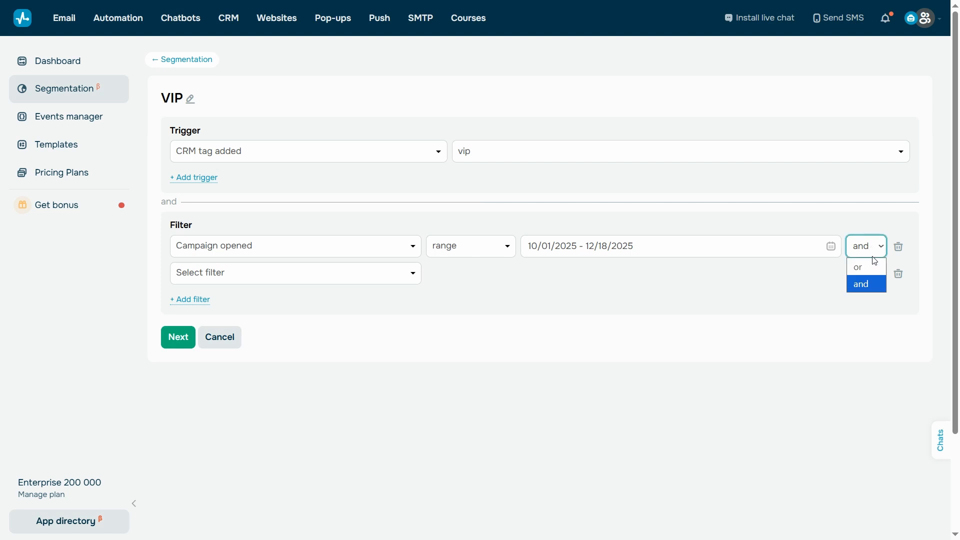
{"action": "left_click", "coordinate": [881, 253]}
{"action": "left_click", "coordinate": [900, 274]}
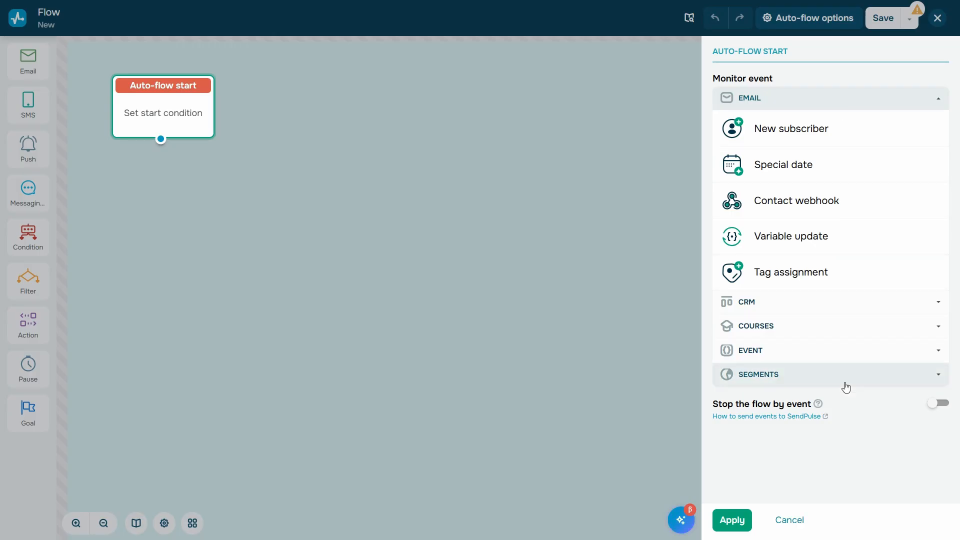
Step: Set the auto-flow's start event to Meet segment criteria and choose the VIP segment
{"action": "left_click", "coordinate": [846, 375]}
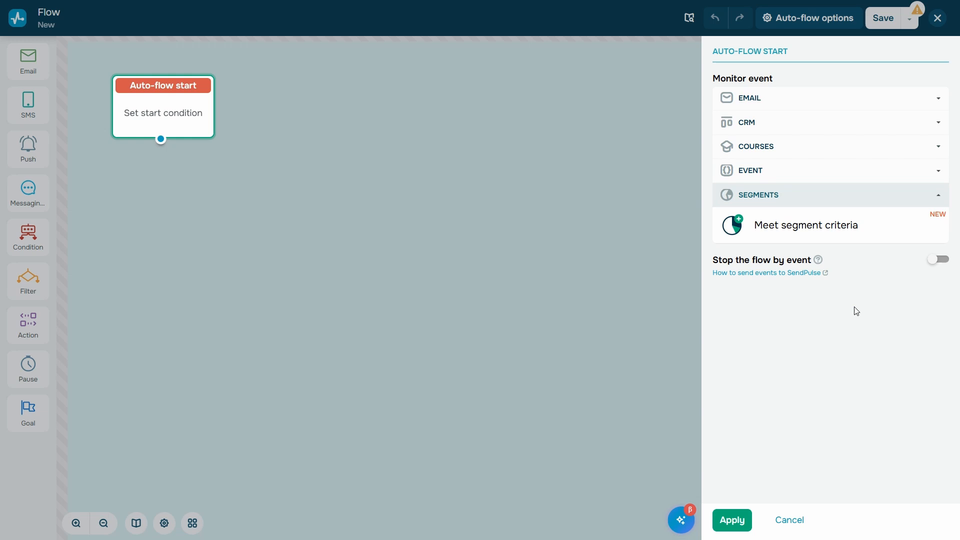
{"action": "left_click", "coordinate": [902, 225]}
{"action": "left_click", "coordinate": [882, 168]}
{"action": "left_click", "coordinate": [811, 226]}
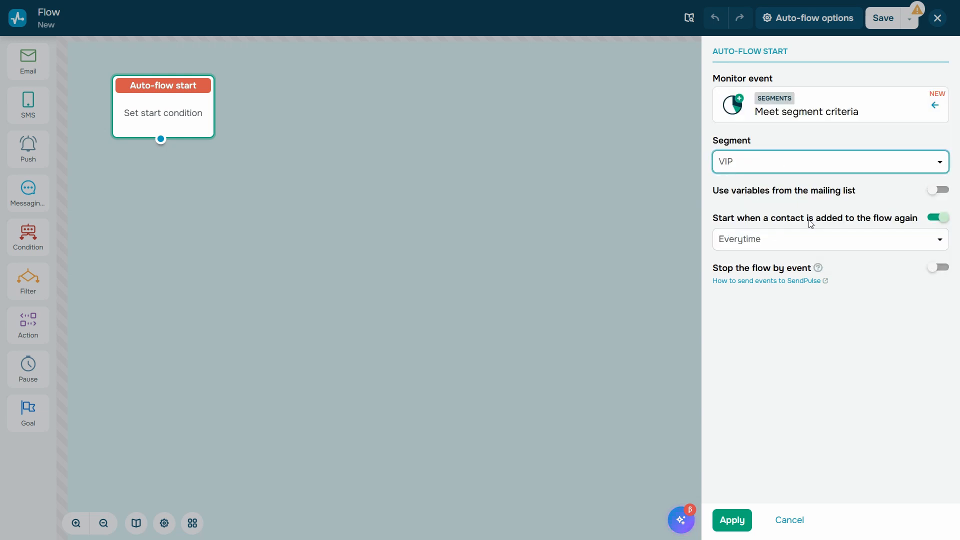